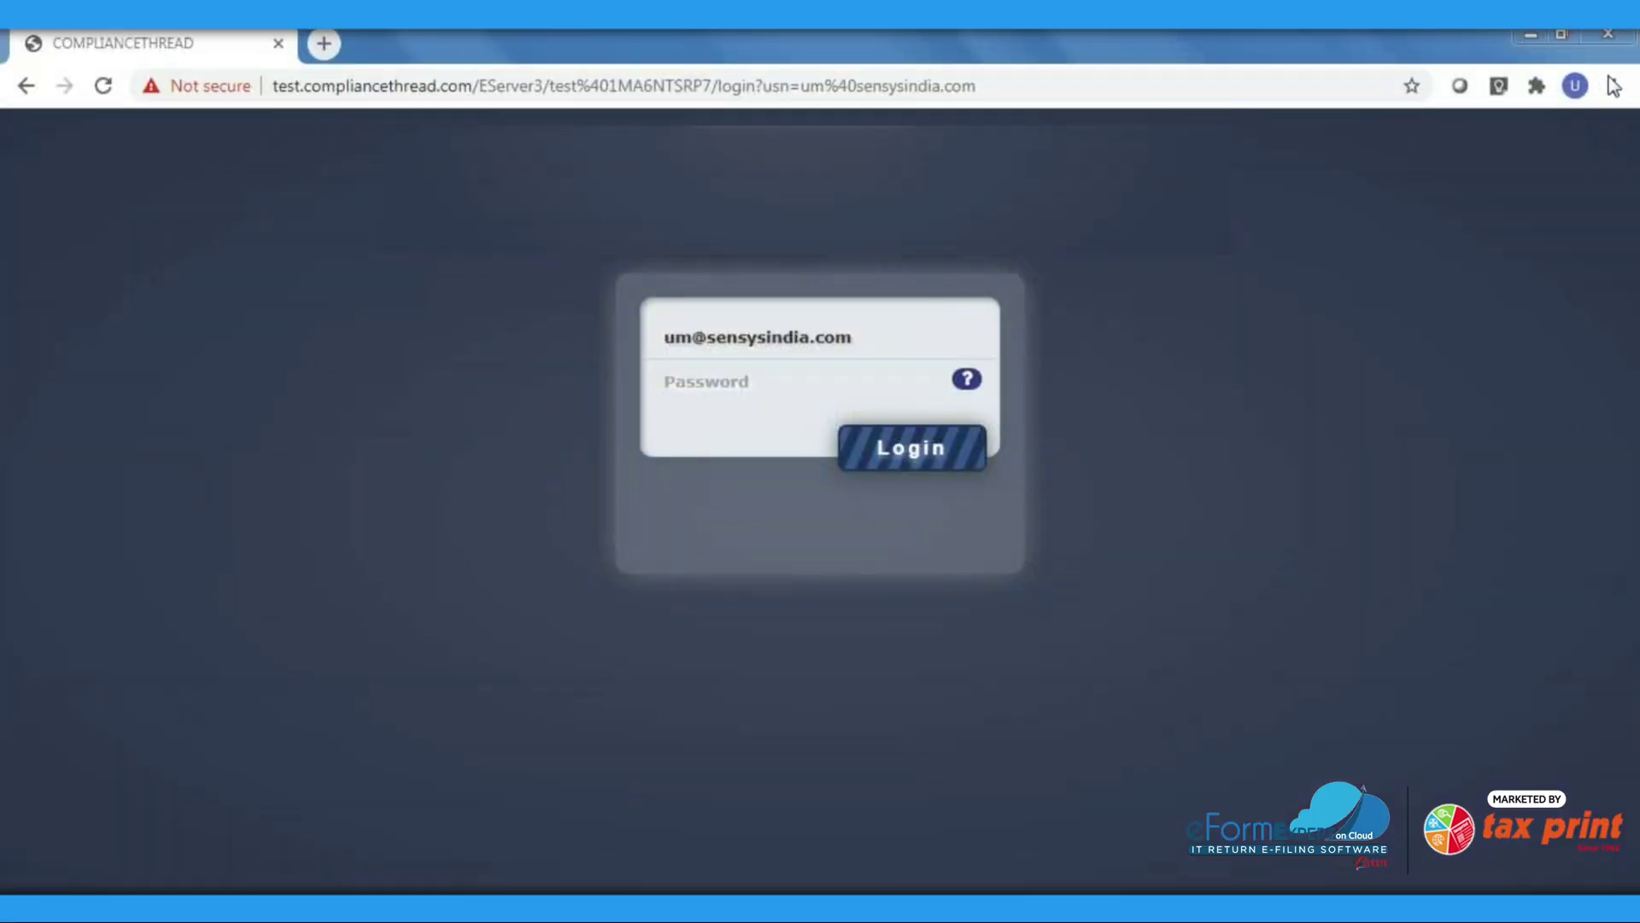
Enter the account password and log in to reach My Dashboard
left_click(783, 380)
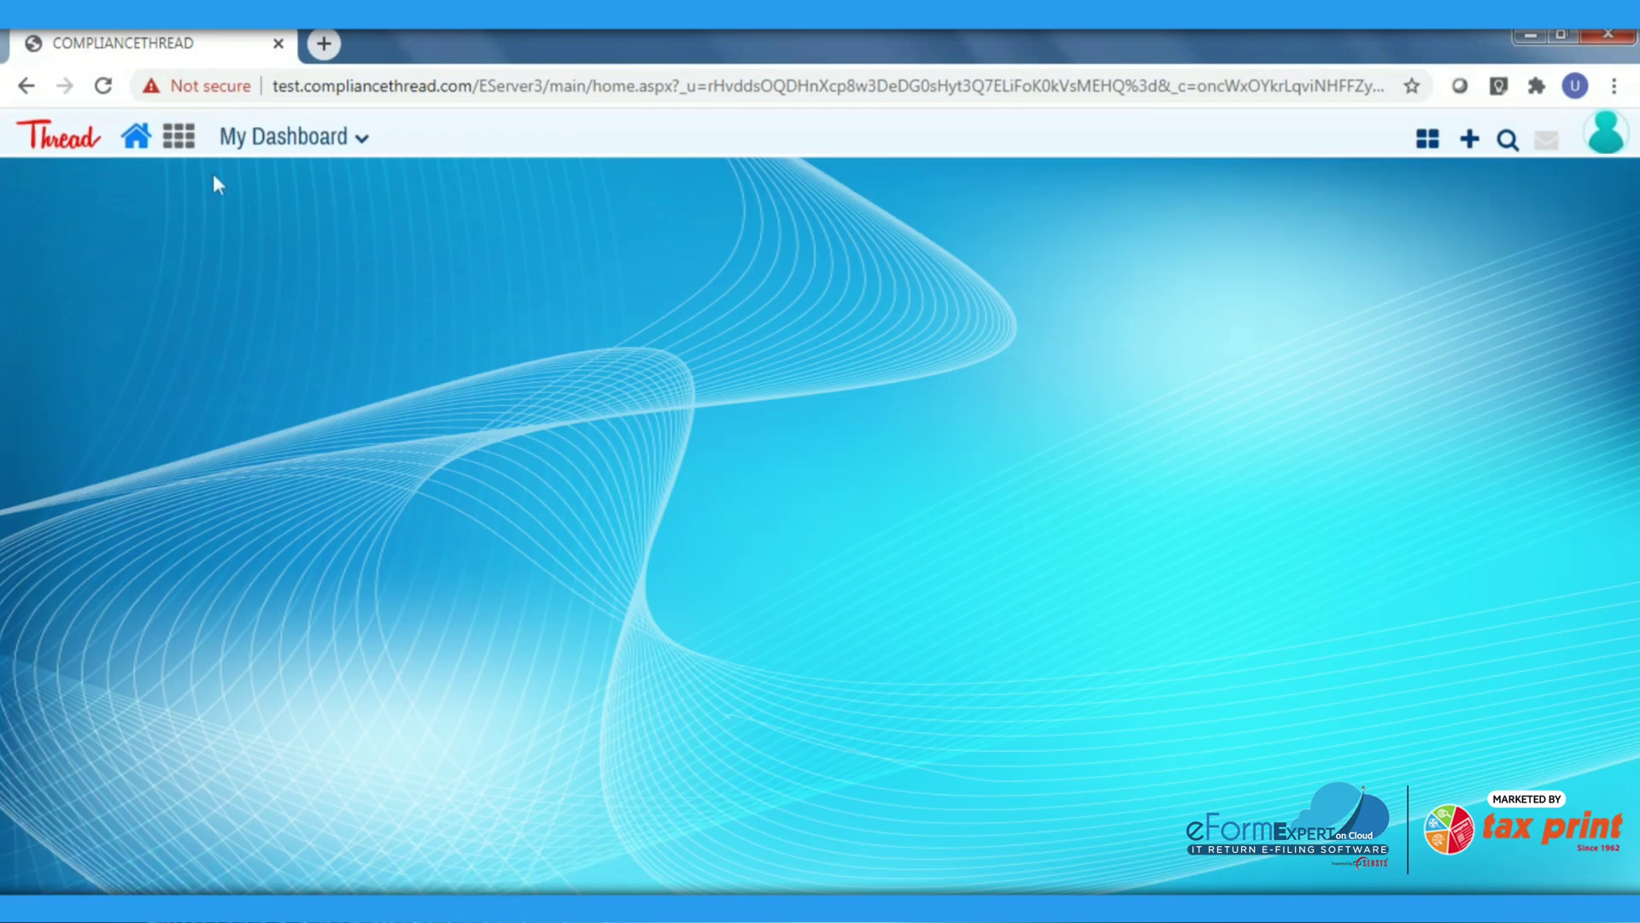
Under Client Management > Client Group, add and save group 'Income Tax(ITR1)' with code 'Income Tax(ITR1)'
left_click(181, 141)
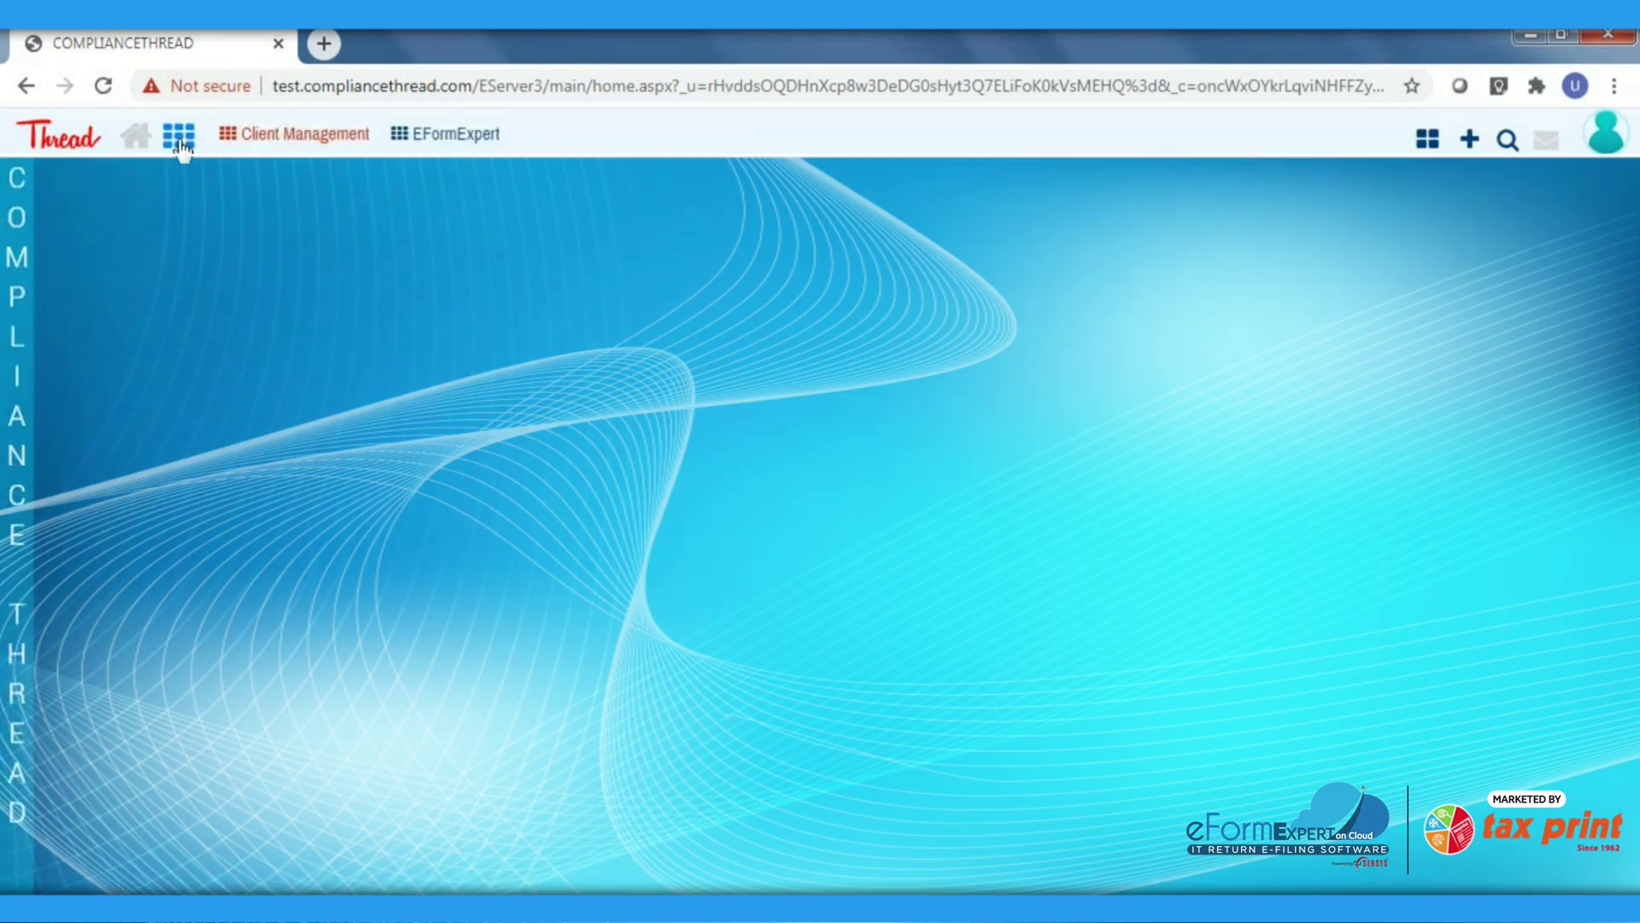
left_click(288, 152)
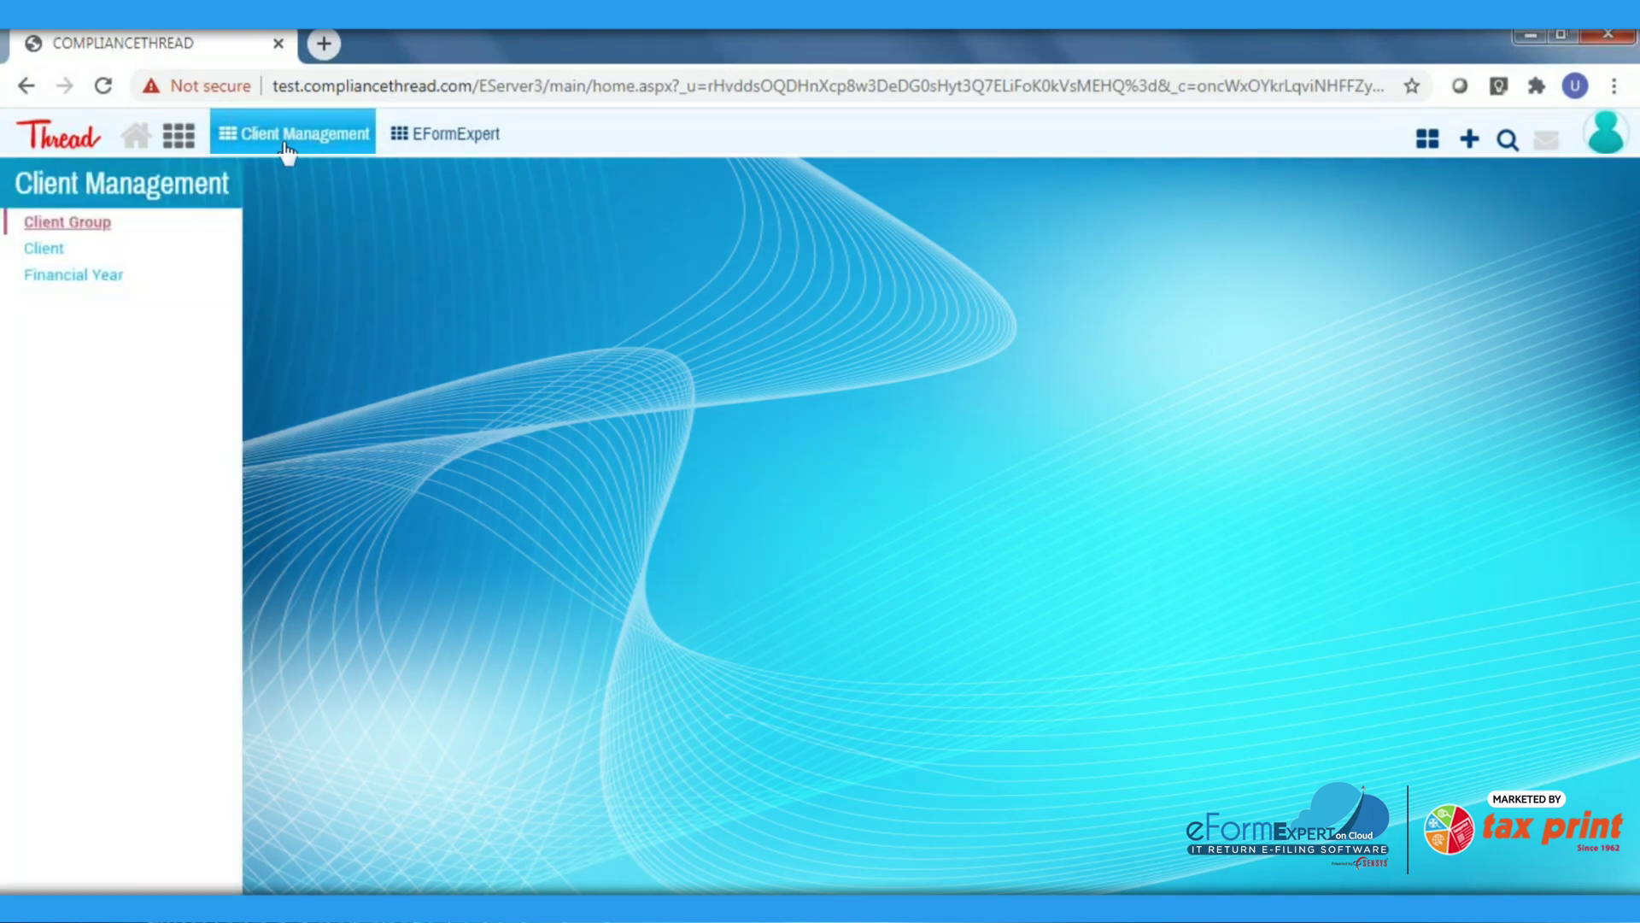
left_click(104, 227)
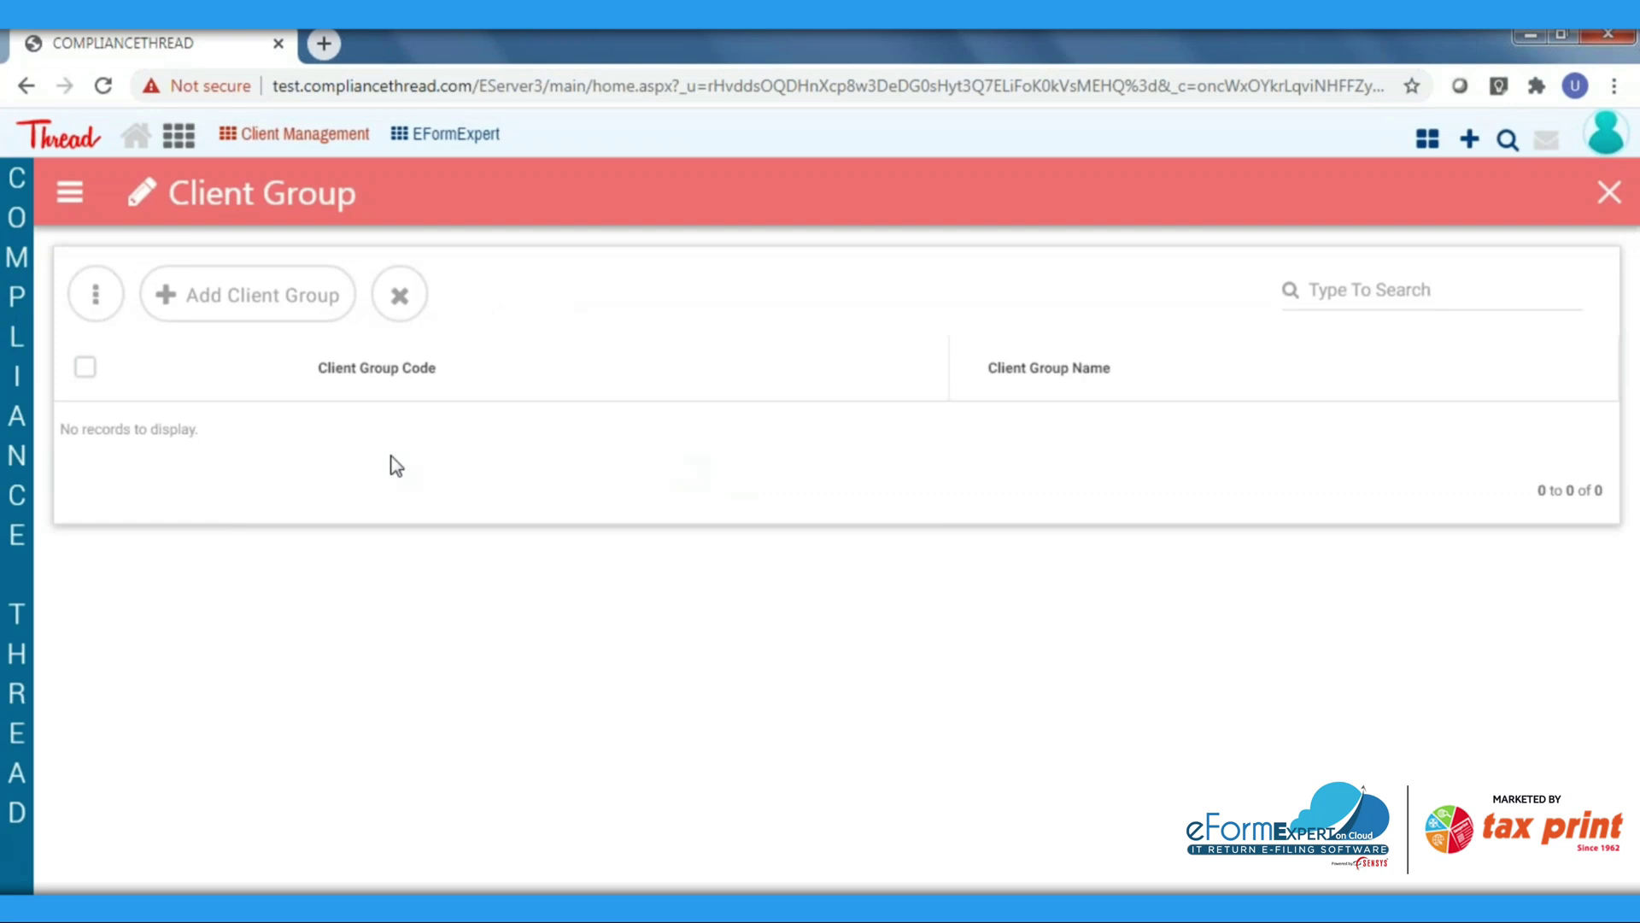
left_click(313, 304)
left_click(235, 304)
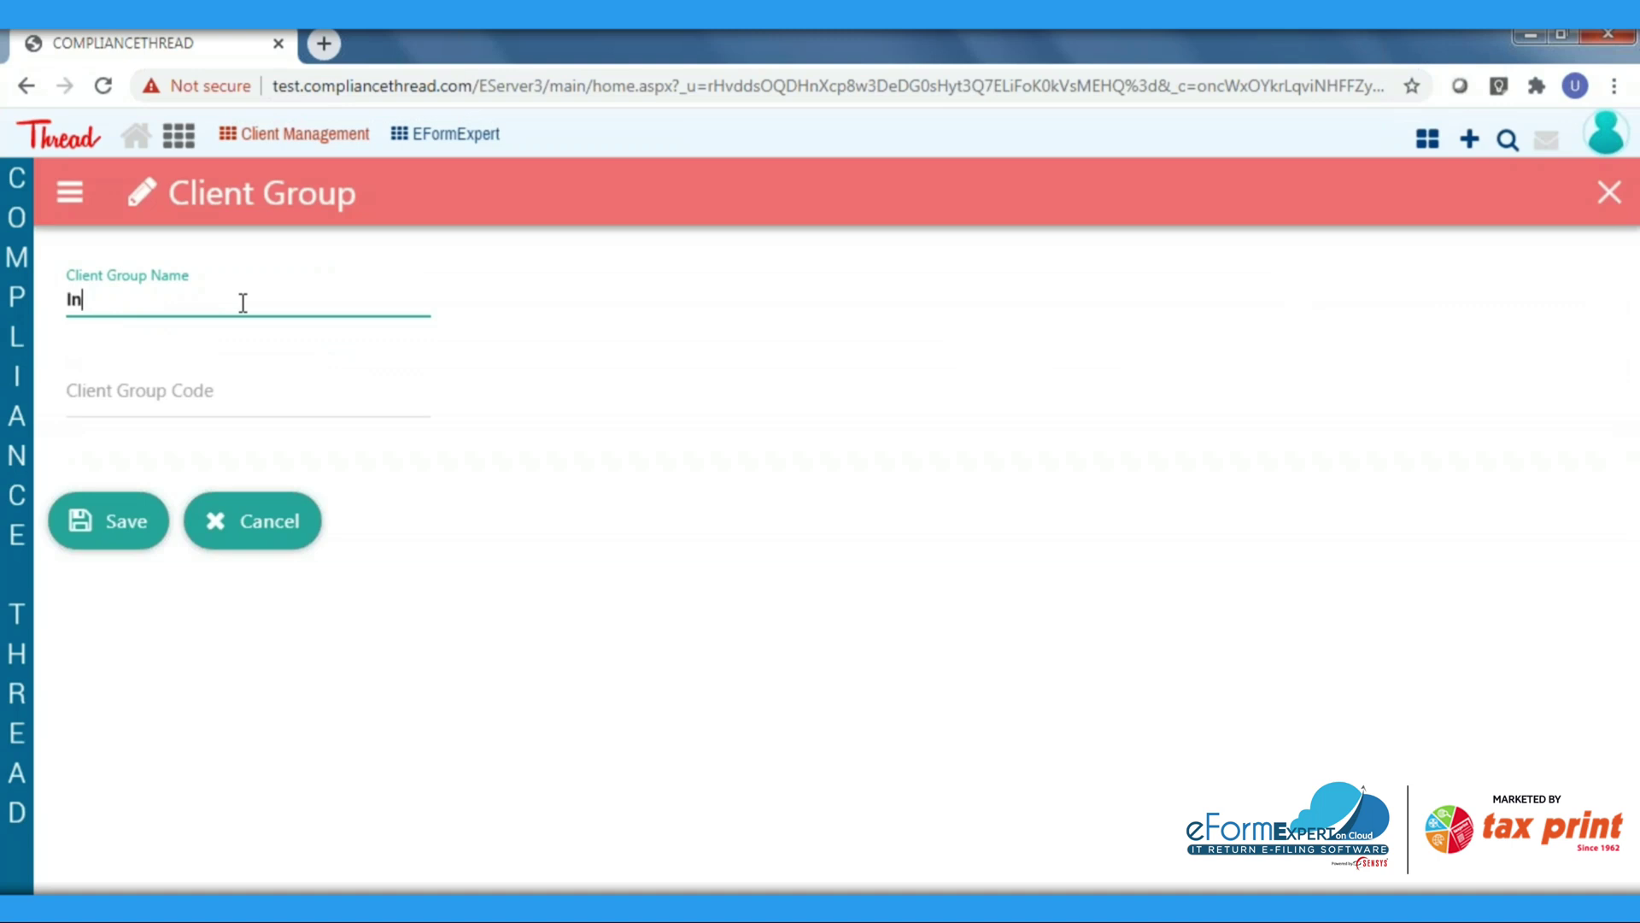
type("Income Tax(ITR1)")
left_click(240, 402)
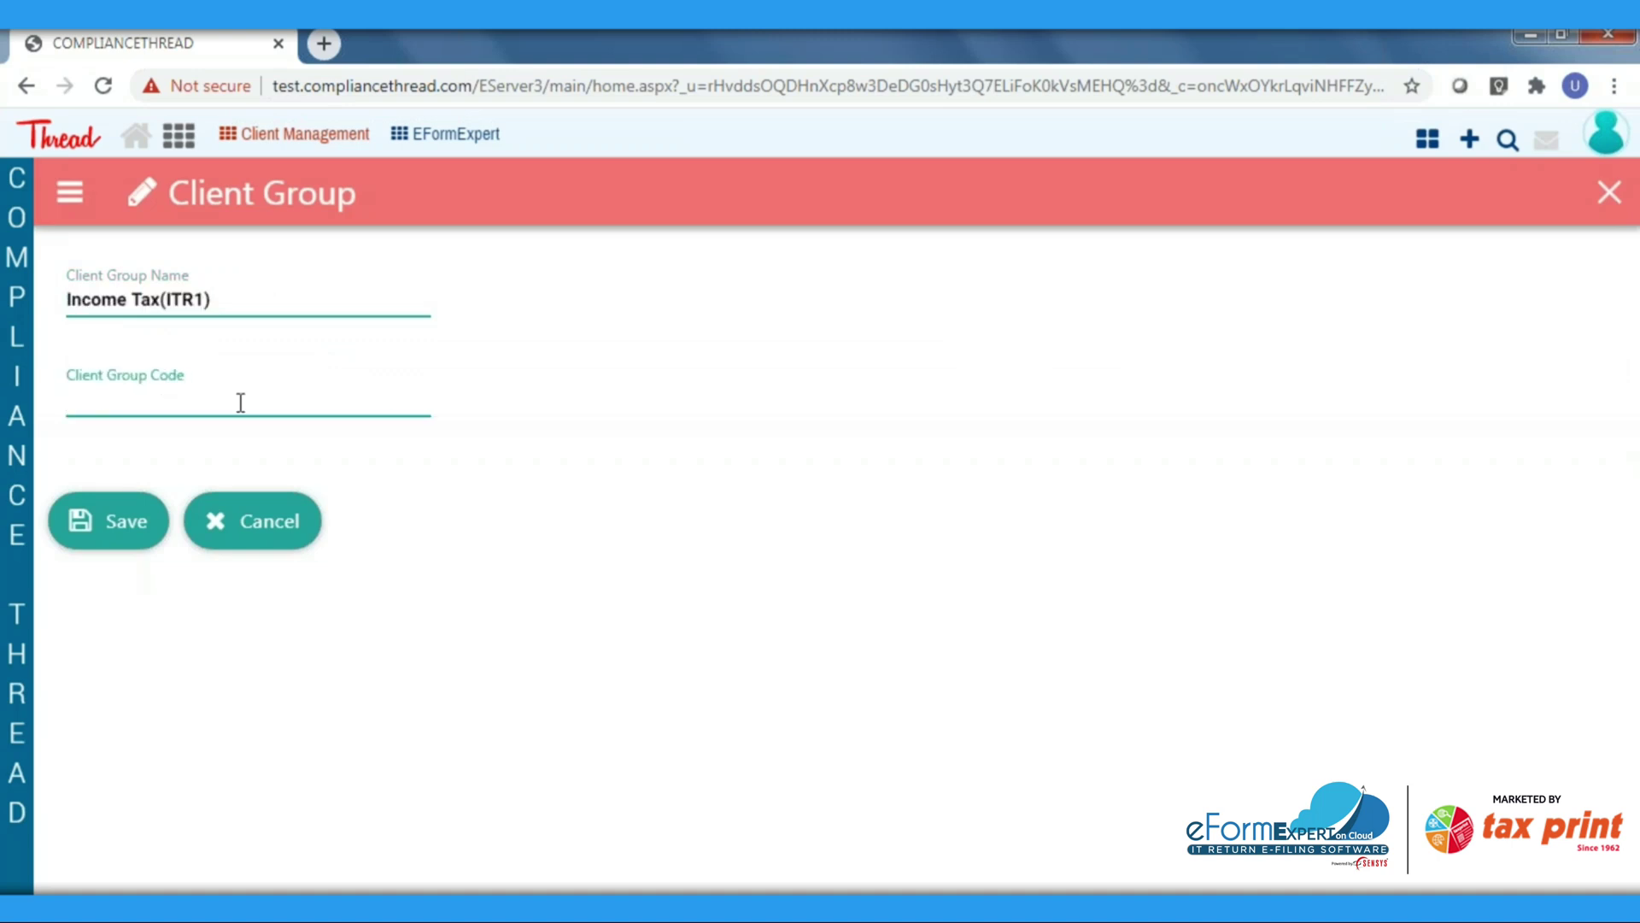
type("Income Tax(ITR1)")
left_click(126, 529)
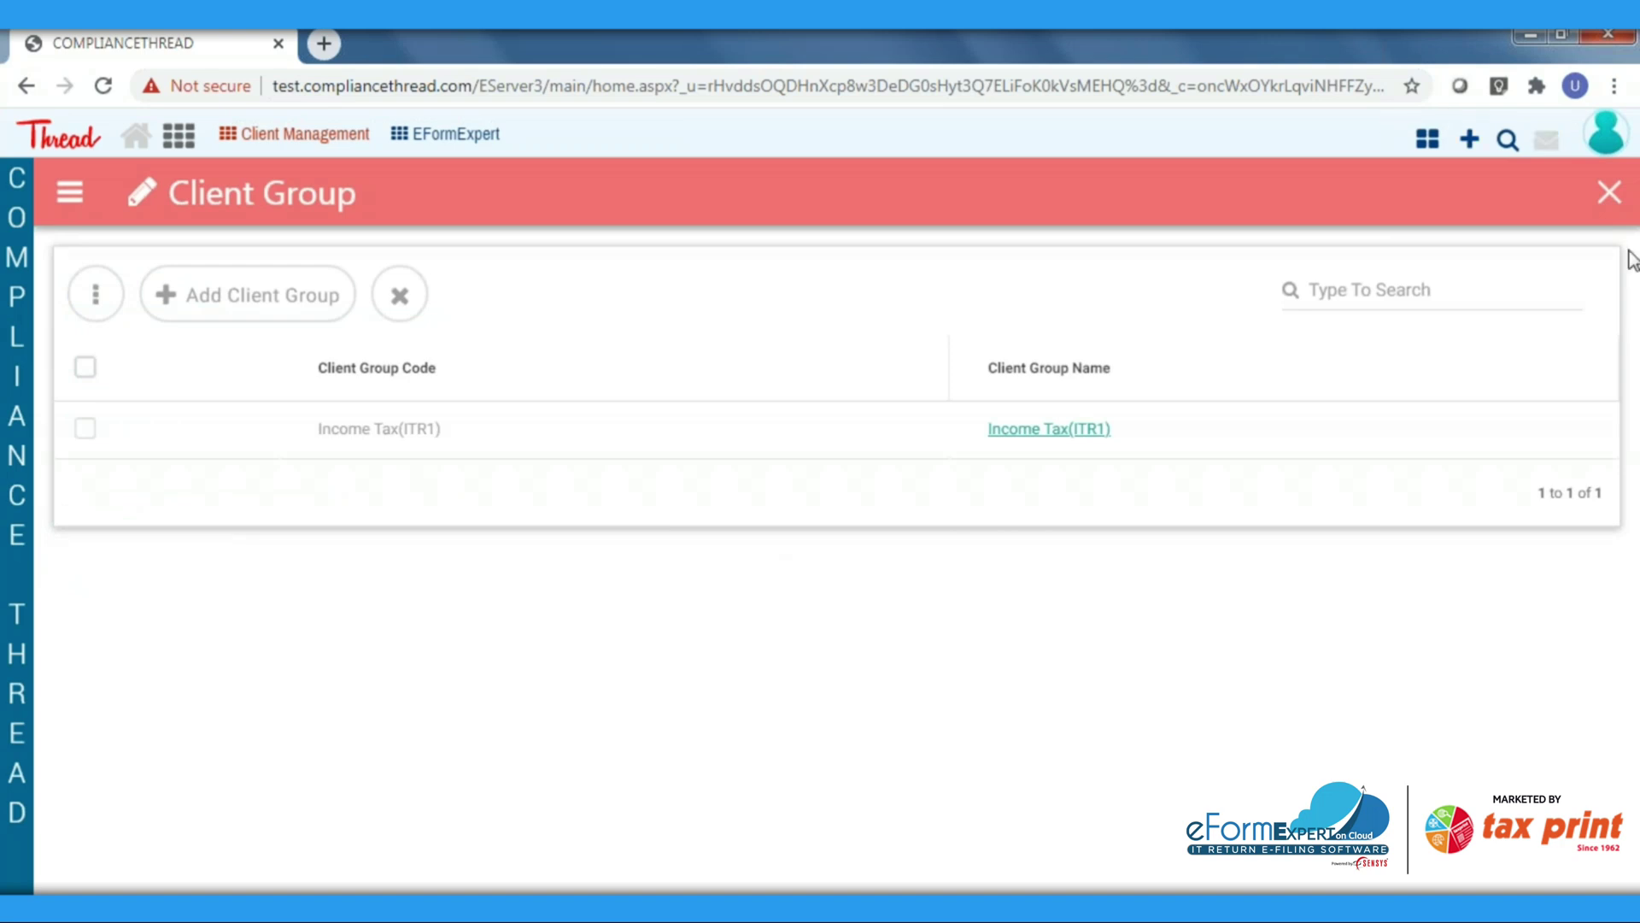
Start a new client in the Client list, assigned to the Income Tax(ITR1) group
left_click(1611, 195)
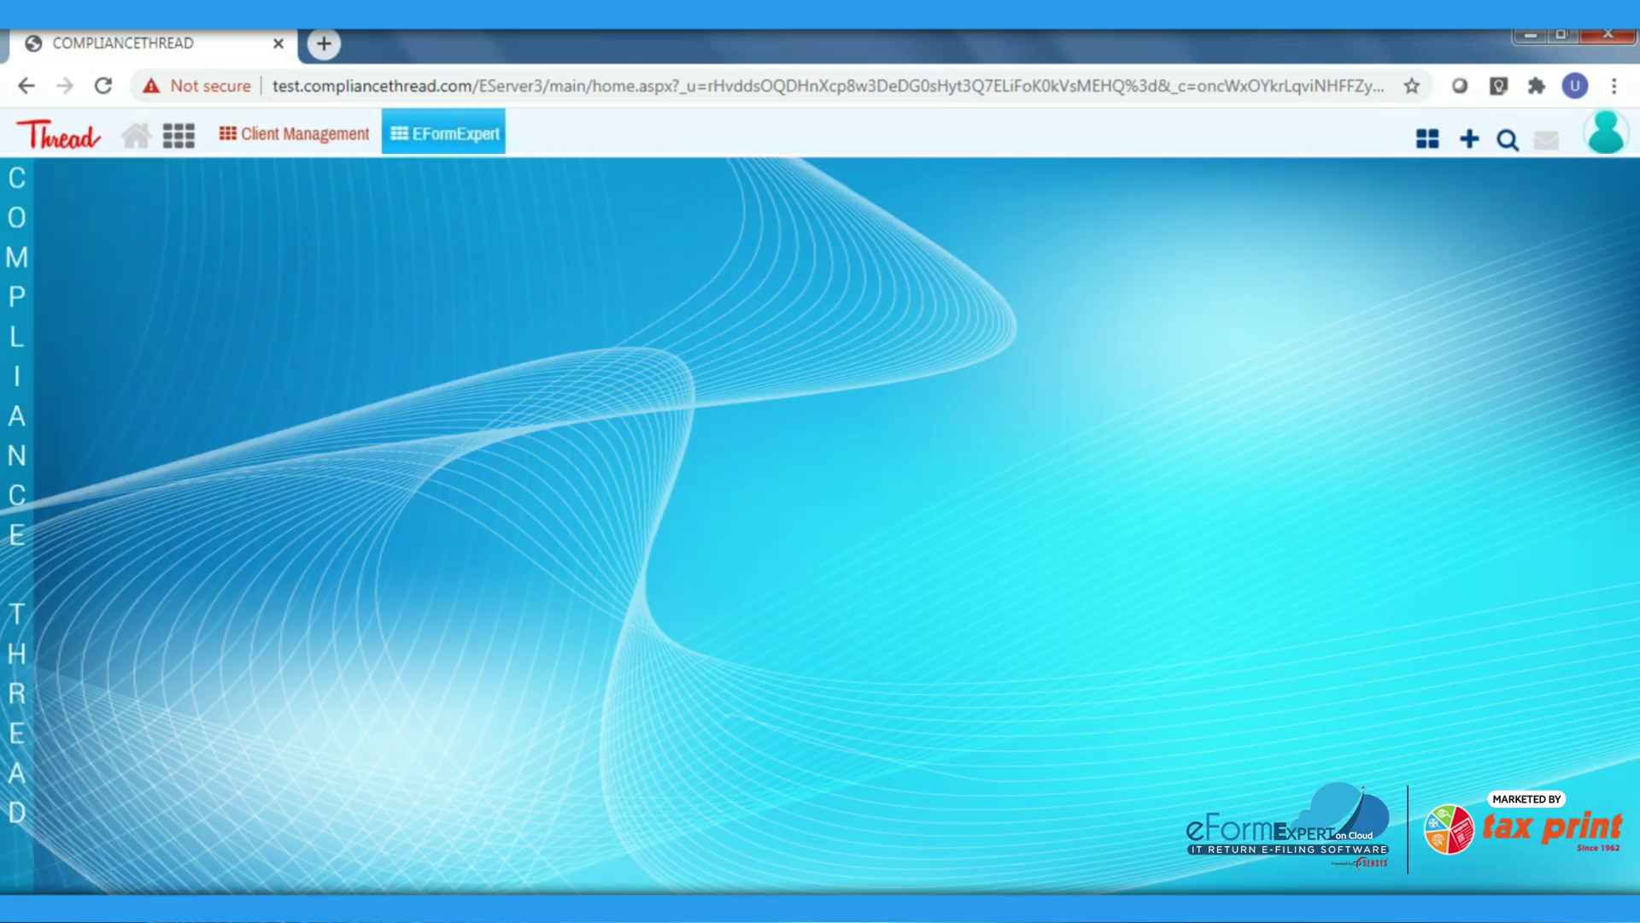
left_click(331, 135)
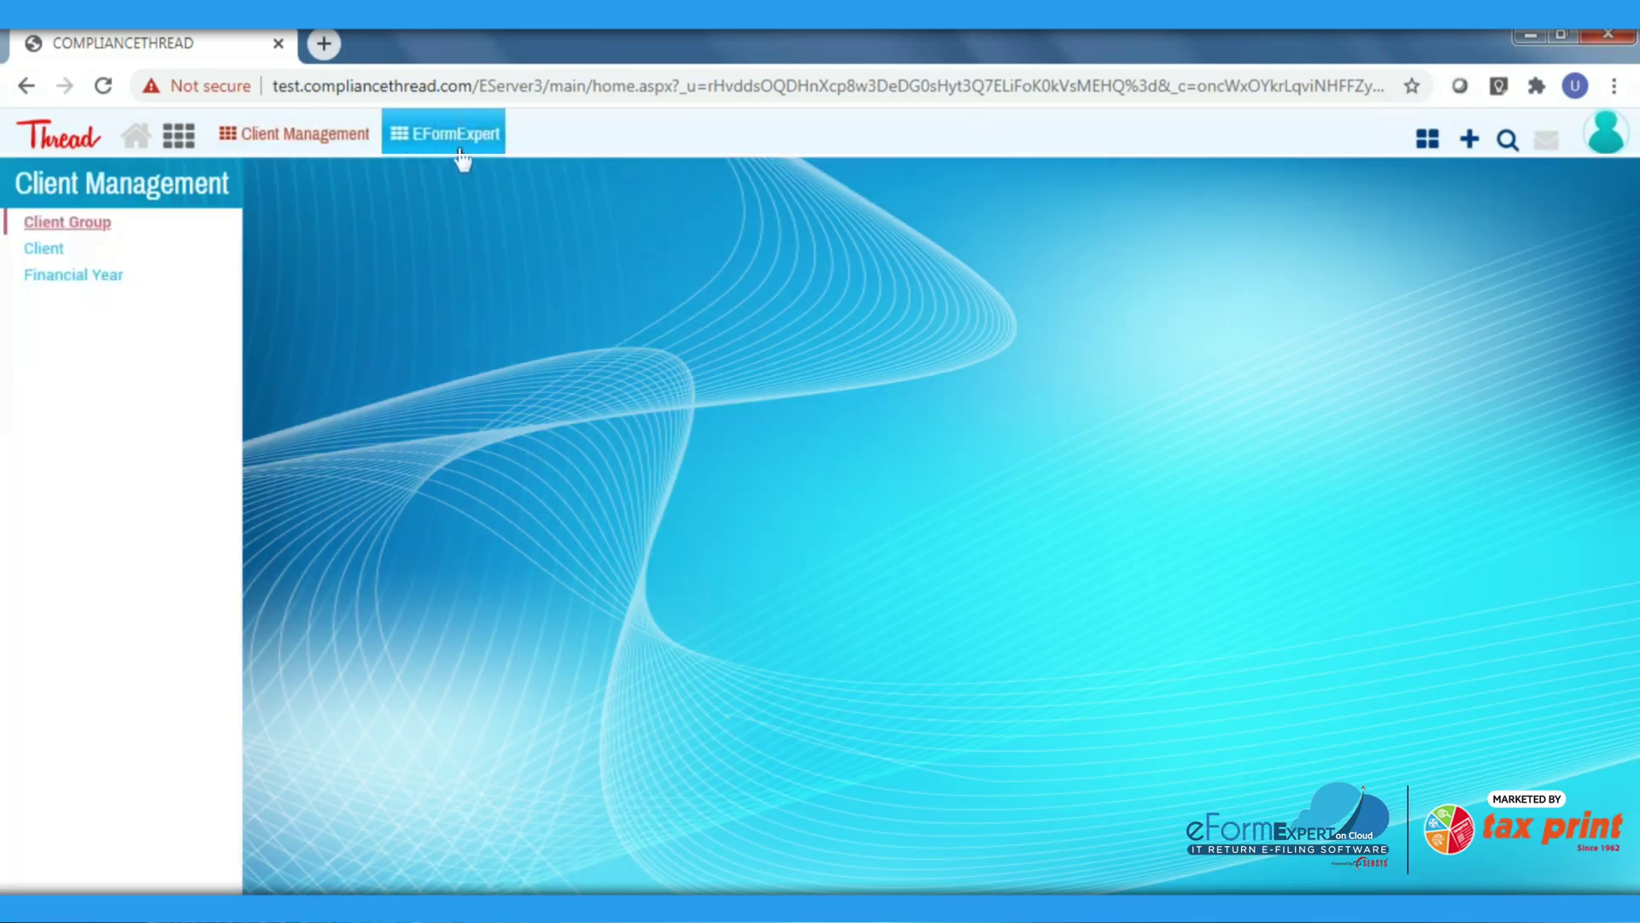
left_click(48, 248)
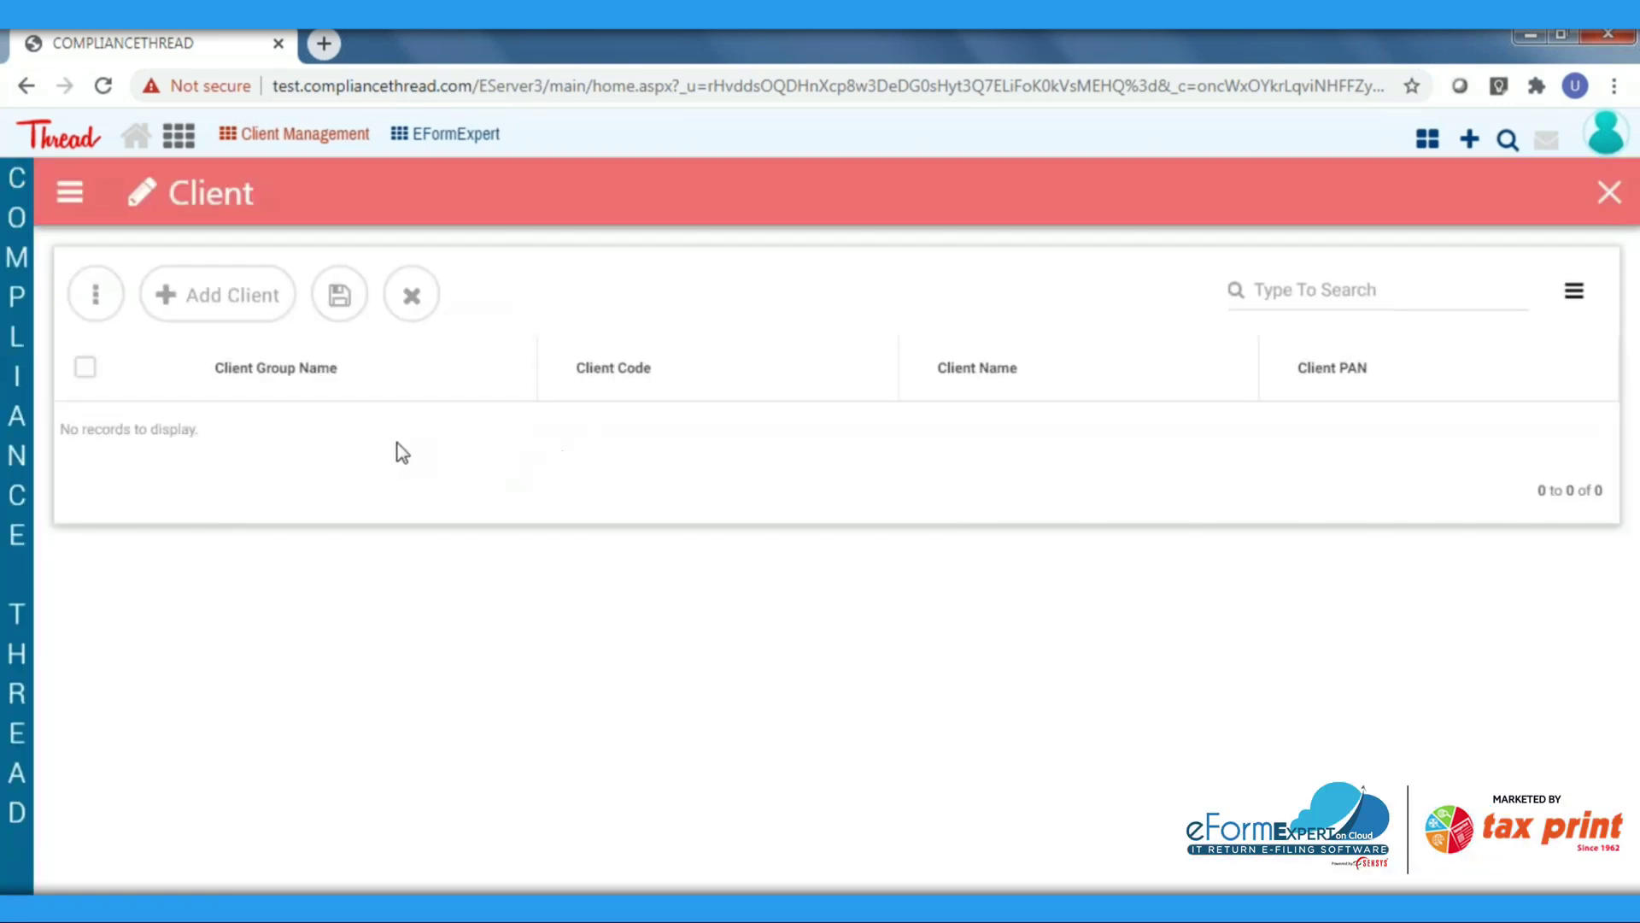
left_click(249, 314)
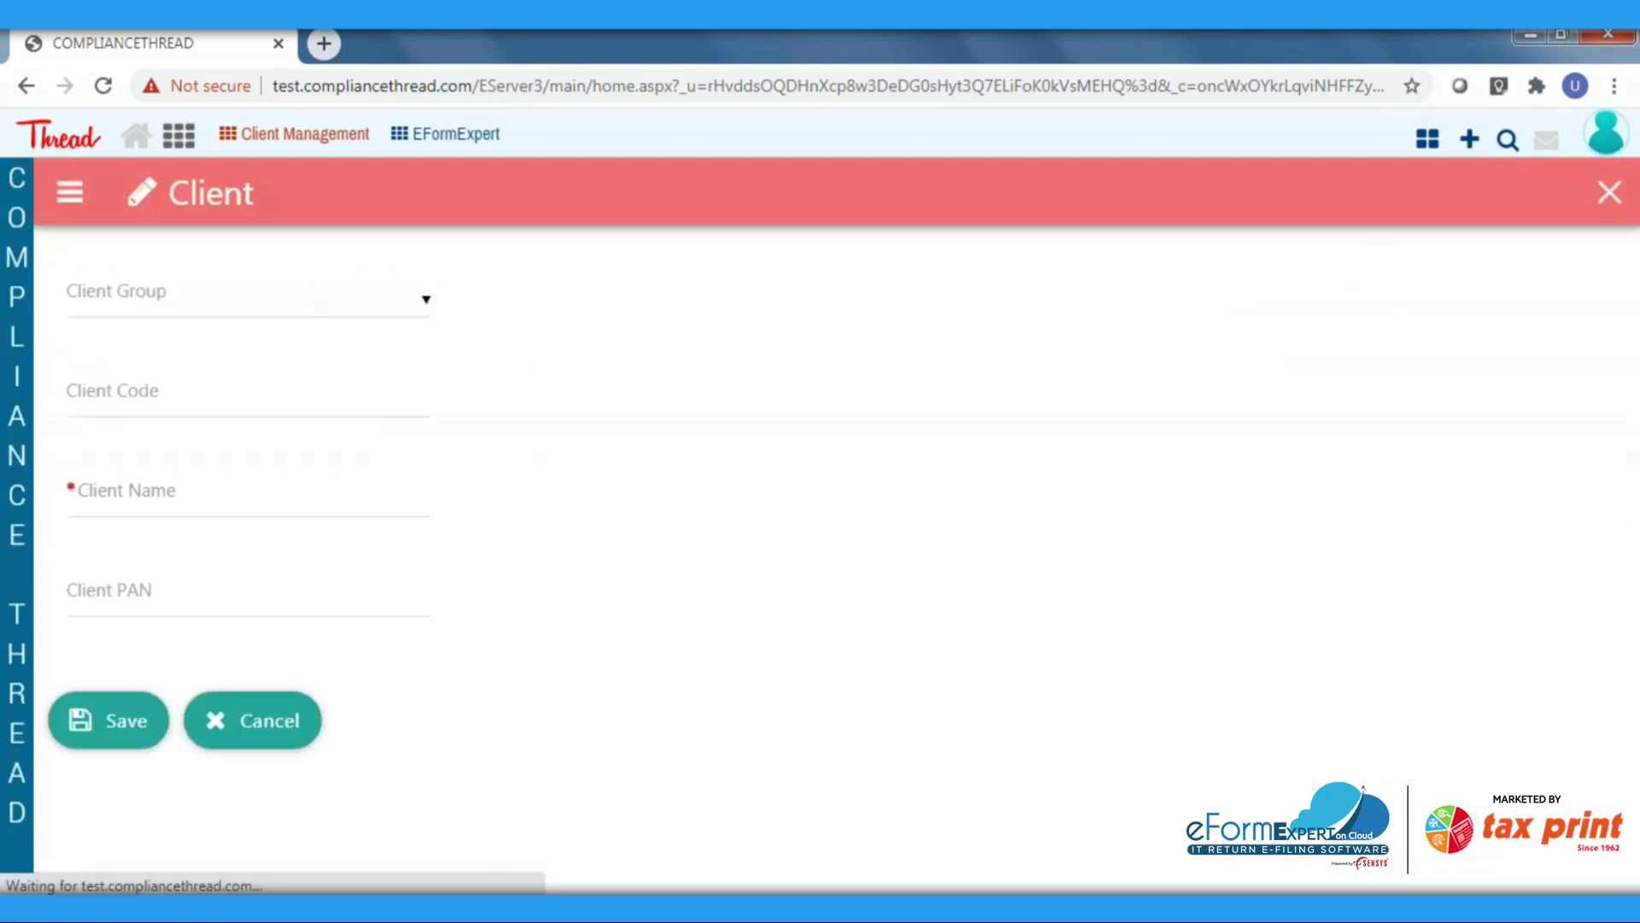
left_click(259, 308)
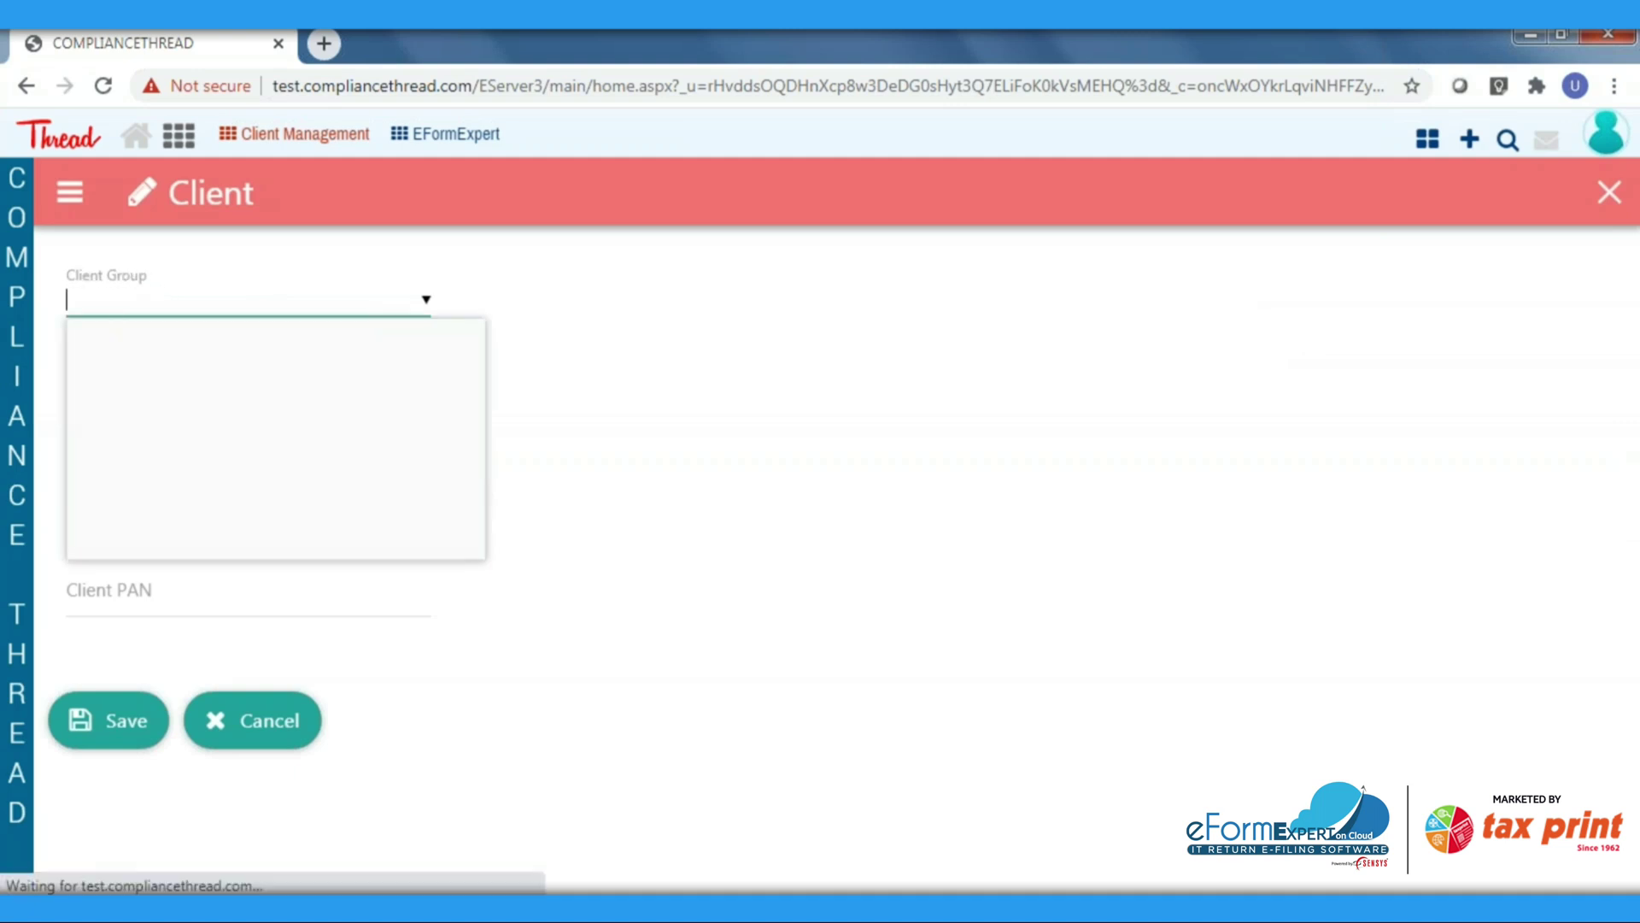
left_click(254, 363)
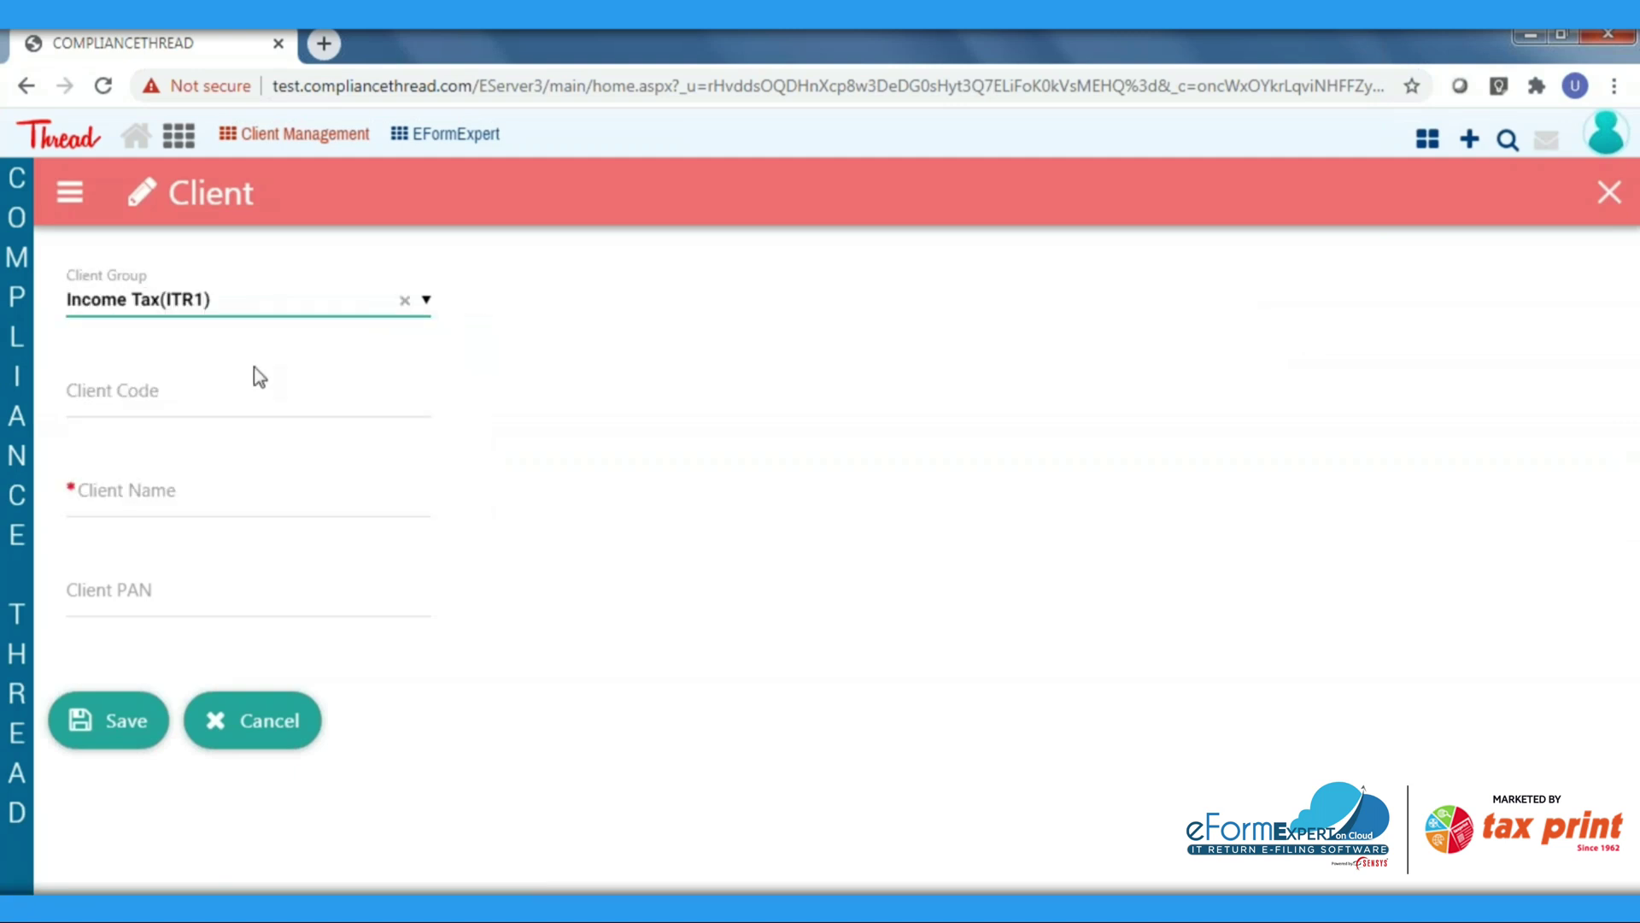
Fill in the client's code, name and PAN, and save the client
left_click(279, 408)
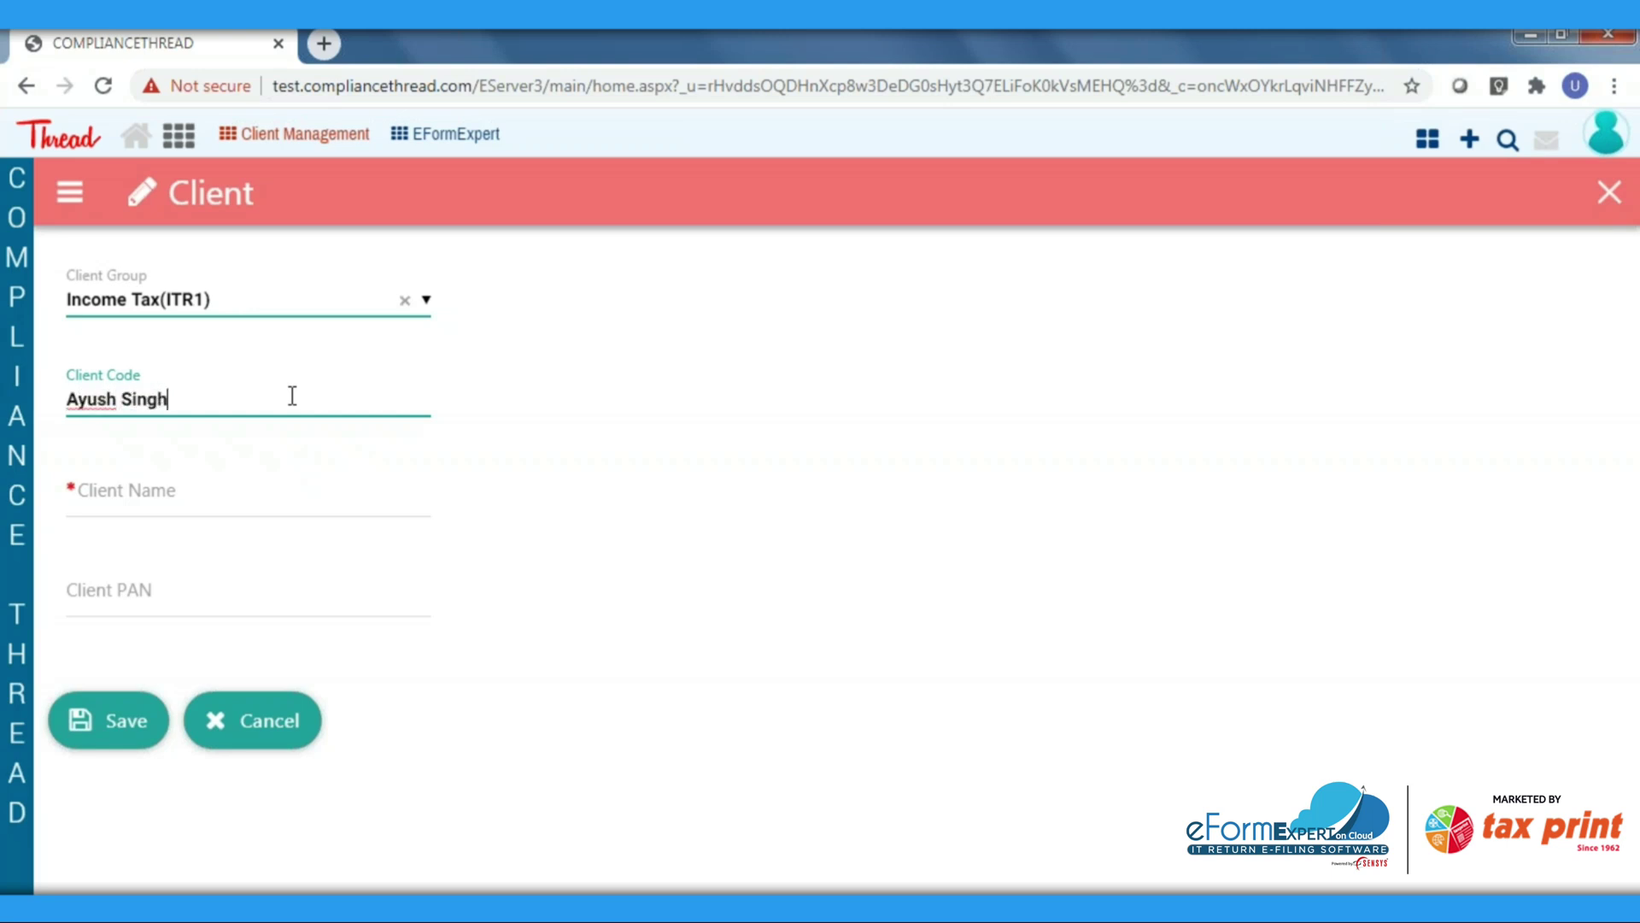
left_click(219, 502)
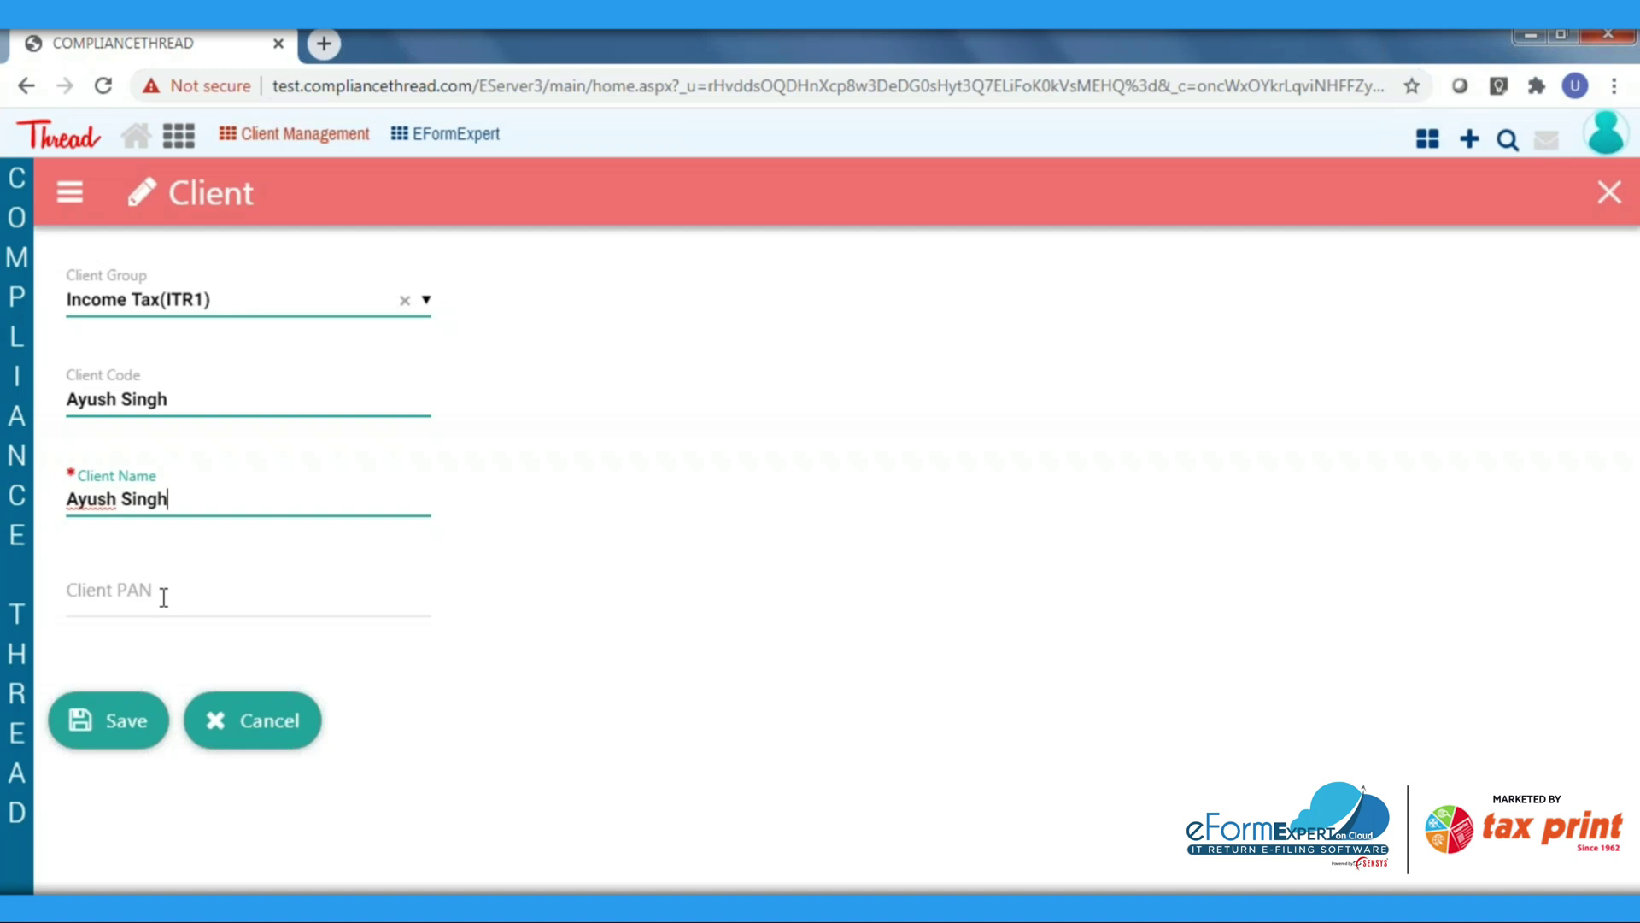
left_click(163, 597)
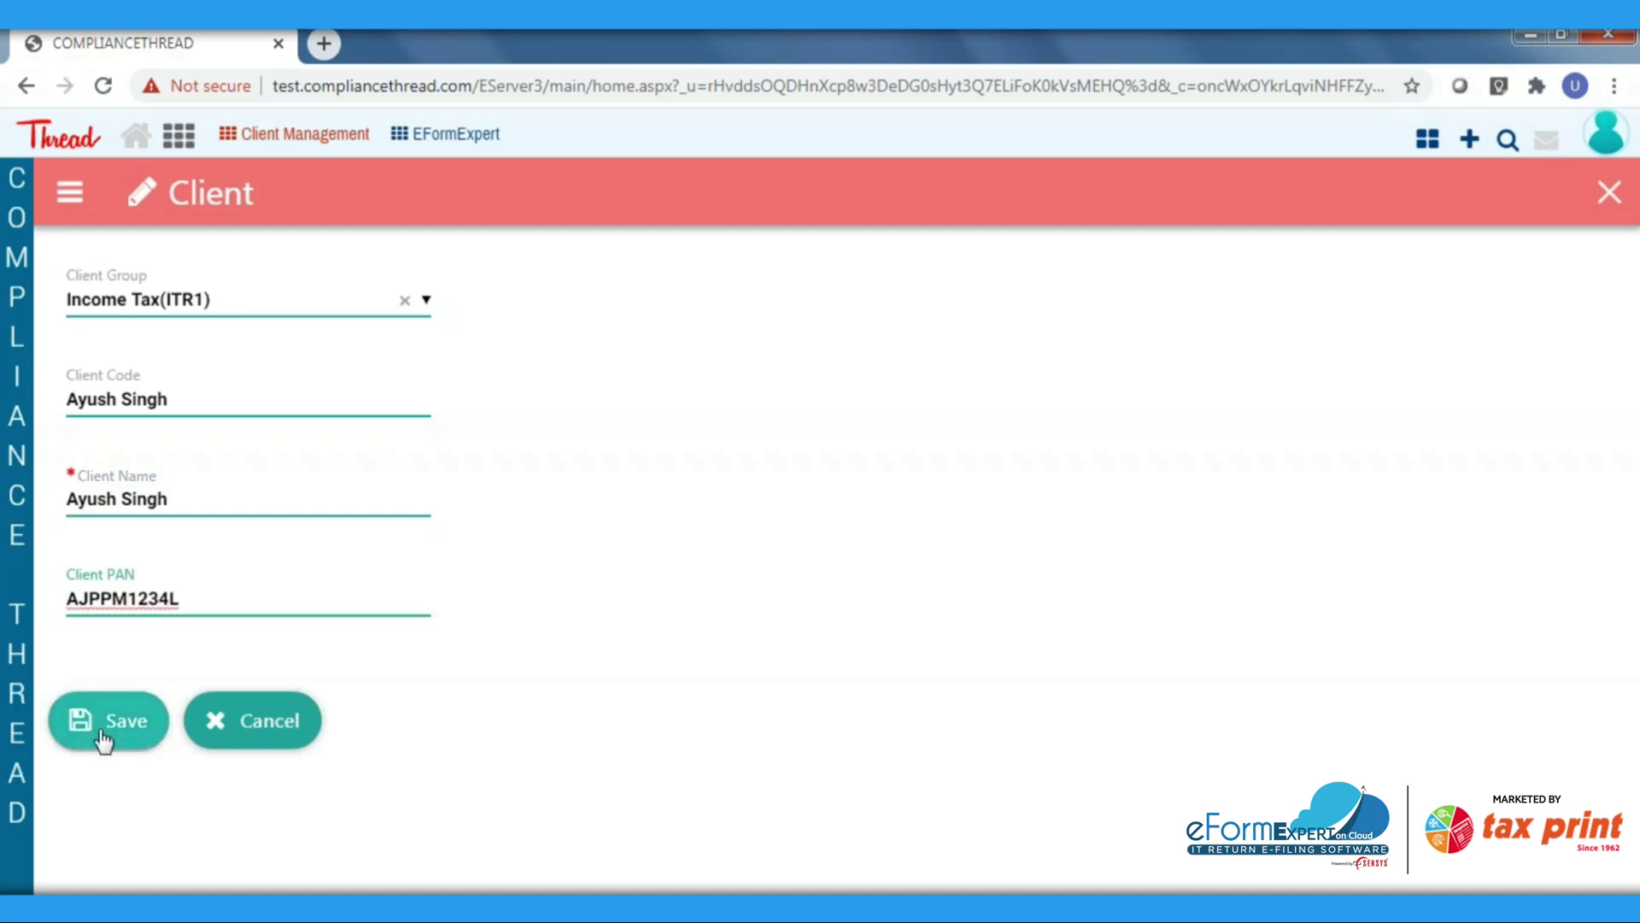
left_click(106, 734)
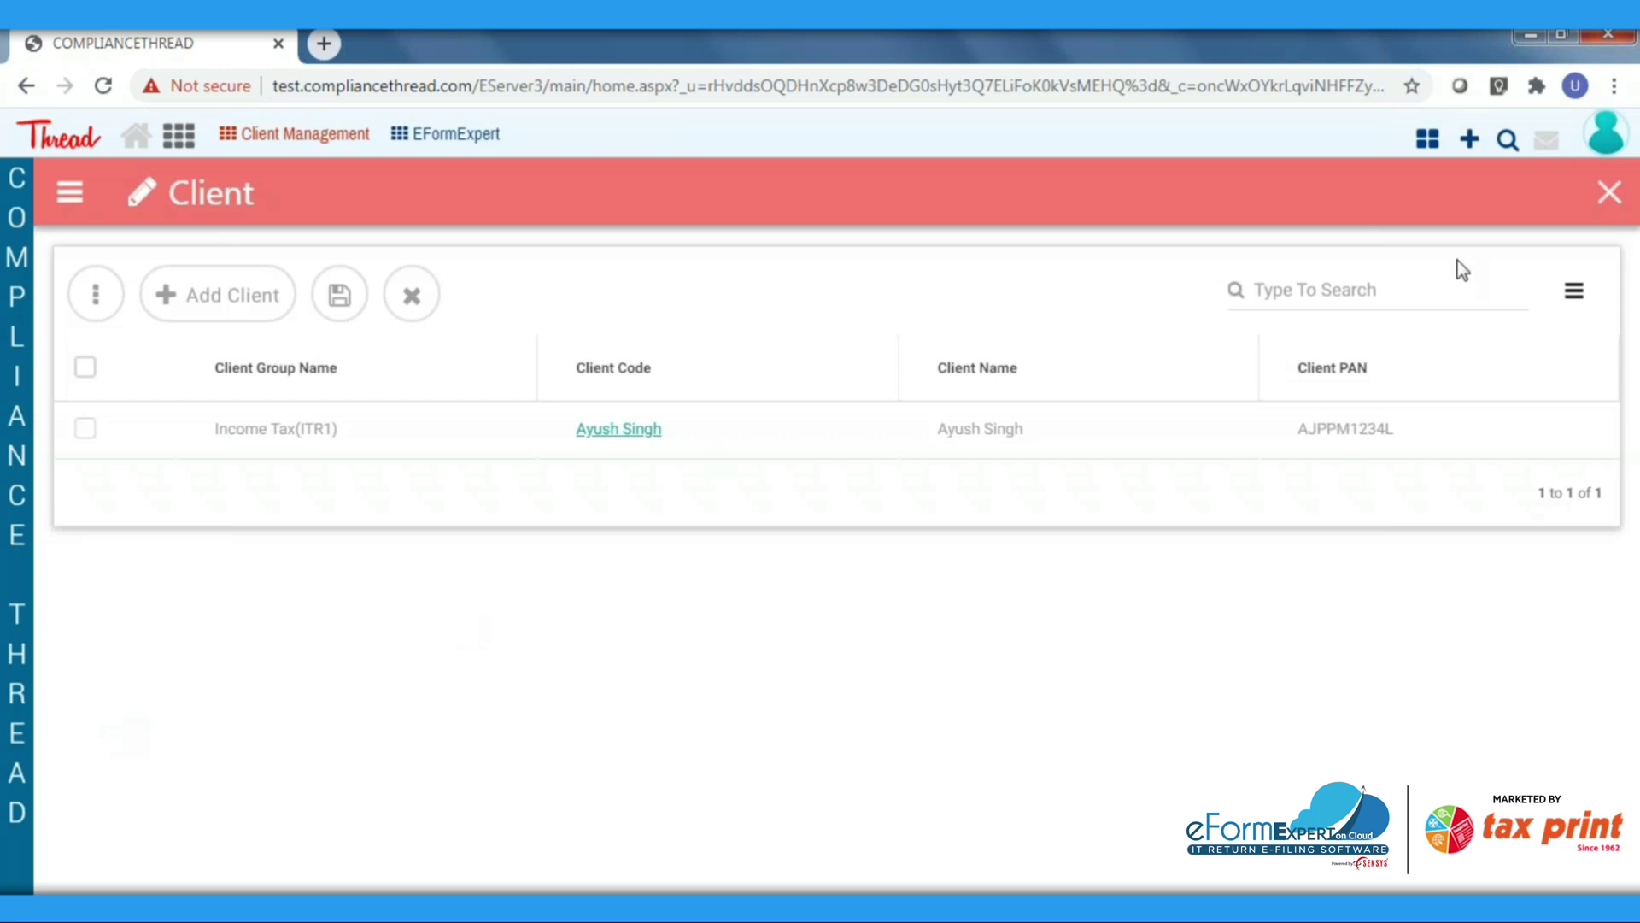
Close the client list and go to eFormExpert's Client Filing forms list
left_click(1610, 193)
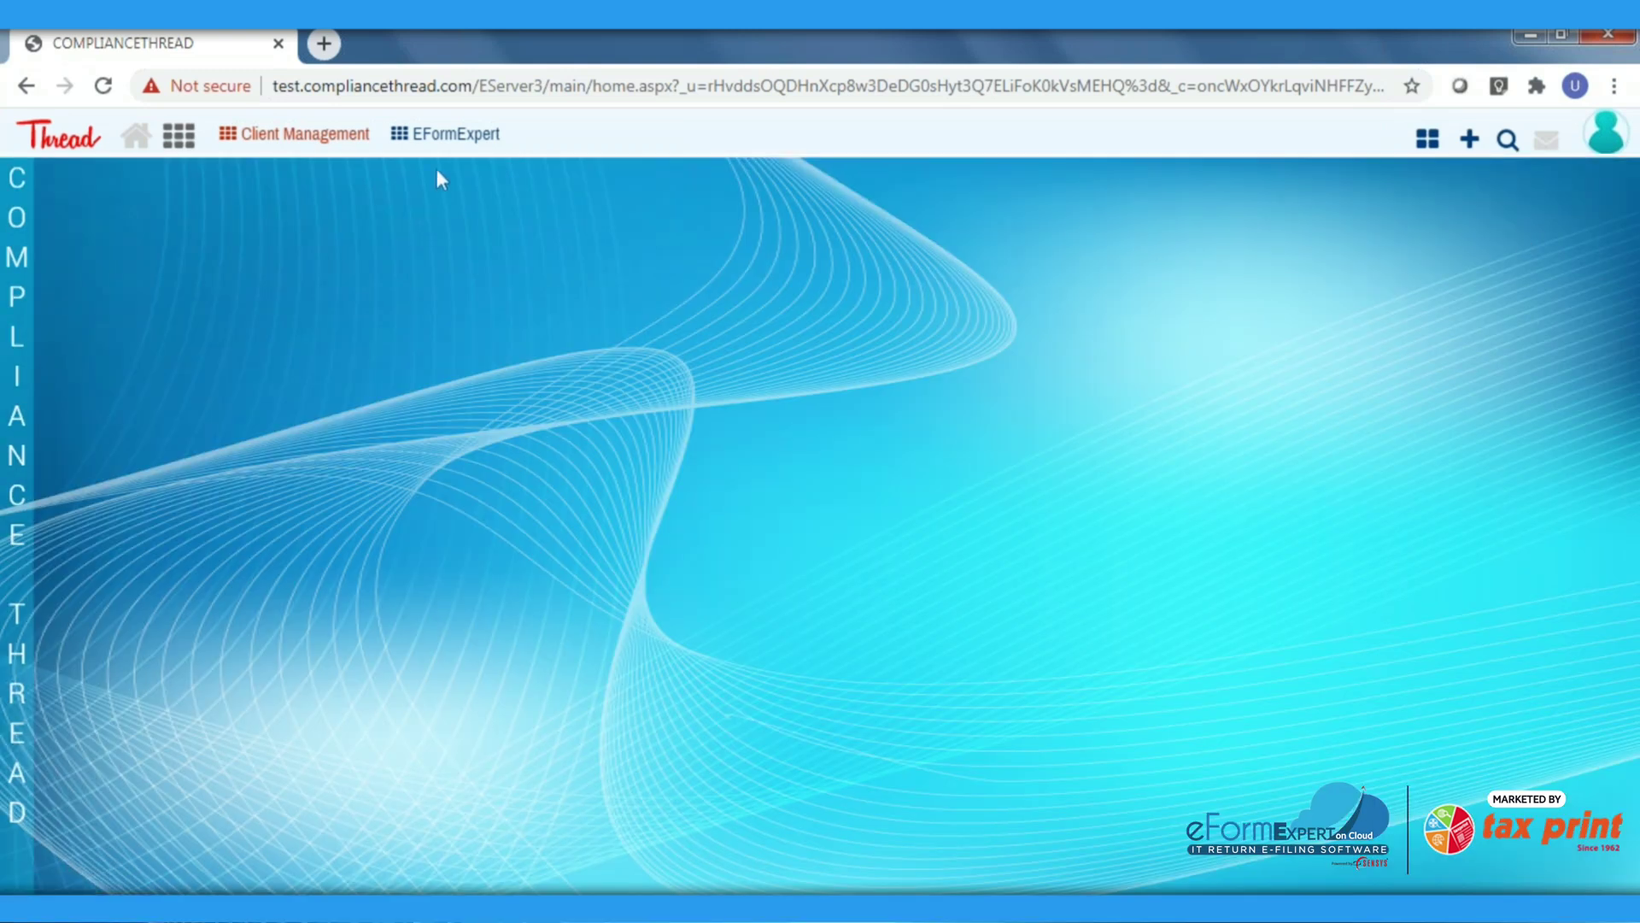
left_click(445, 145)
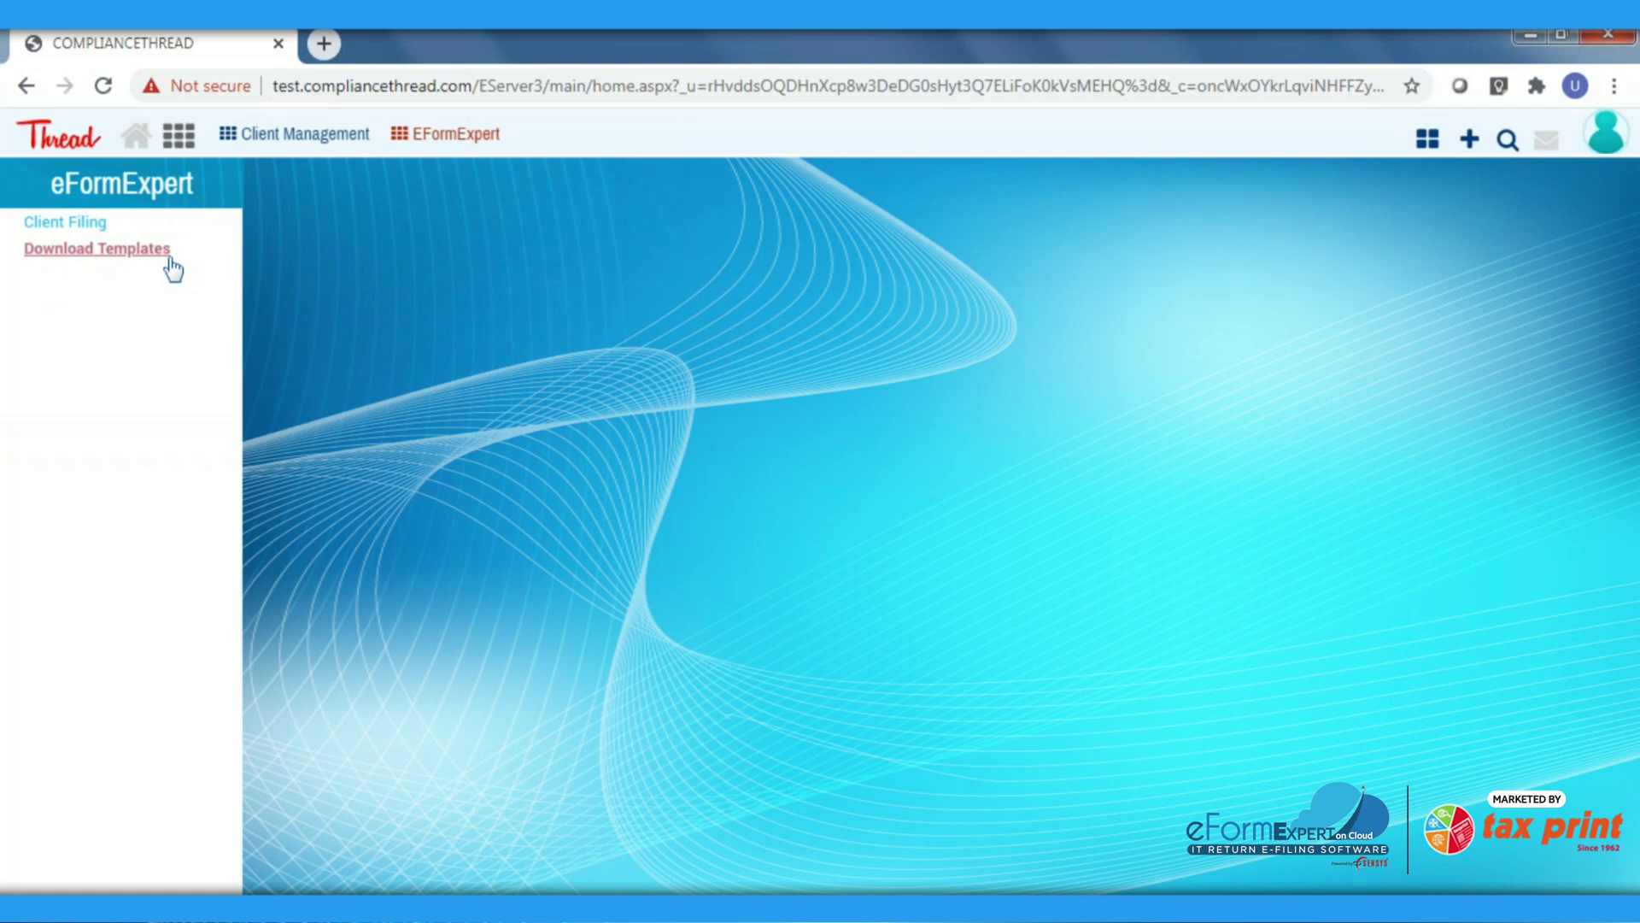
left_click(90, 222)
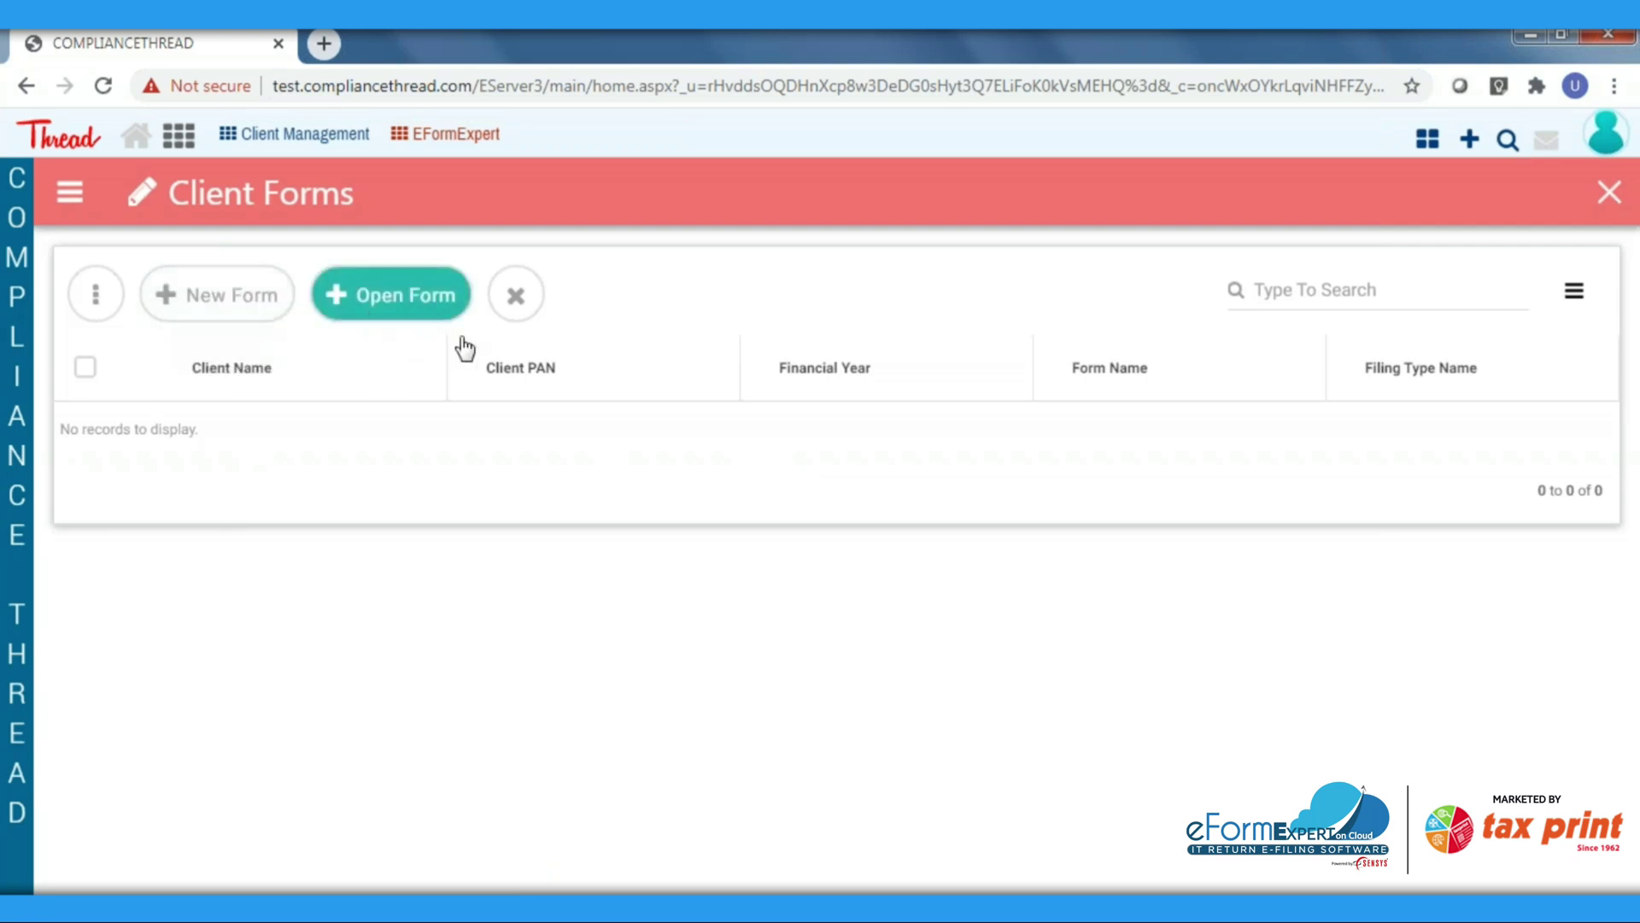
Create an Original ITR1 filing for financial year 2019-20 for the new client, and select it
left_click(245, 313)
left_click(267, 308)
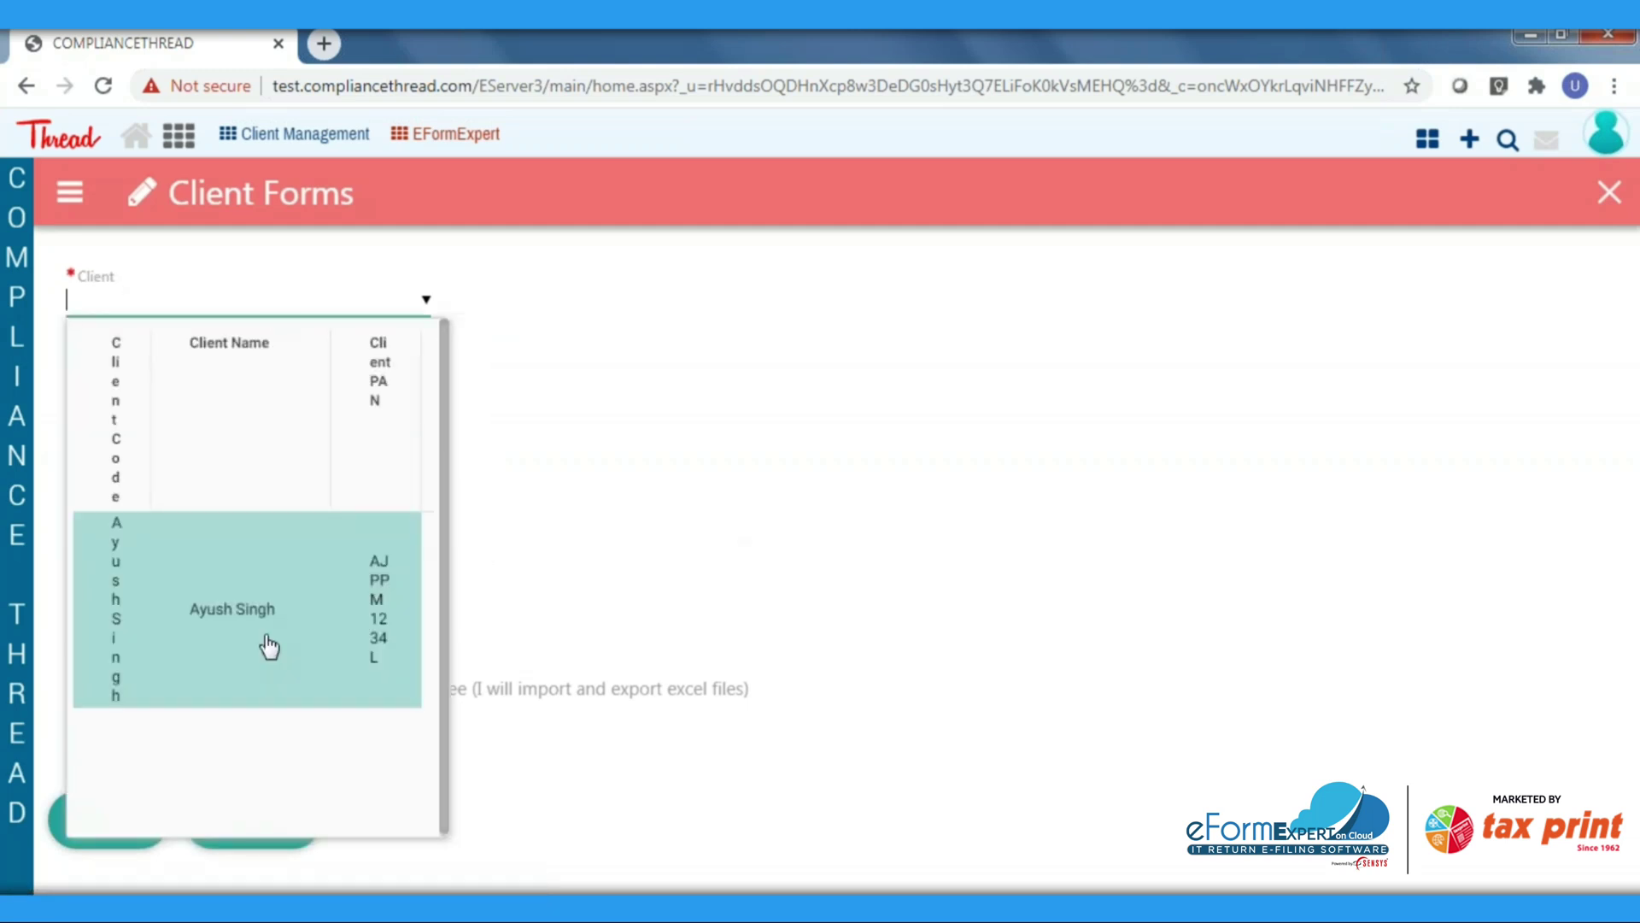
left_click(270, 647)
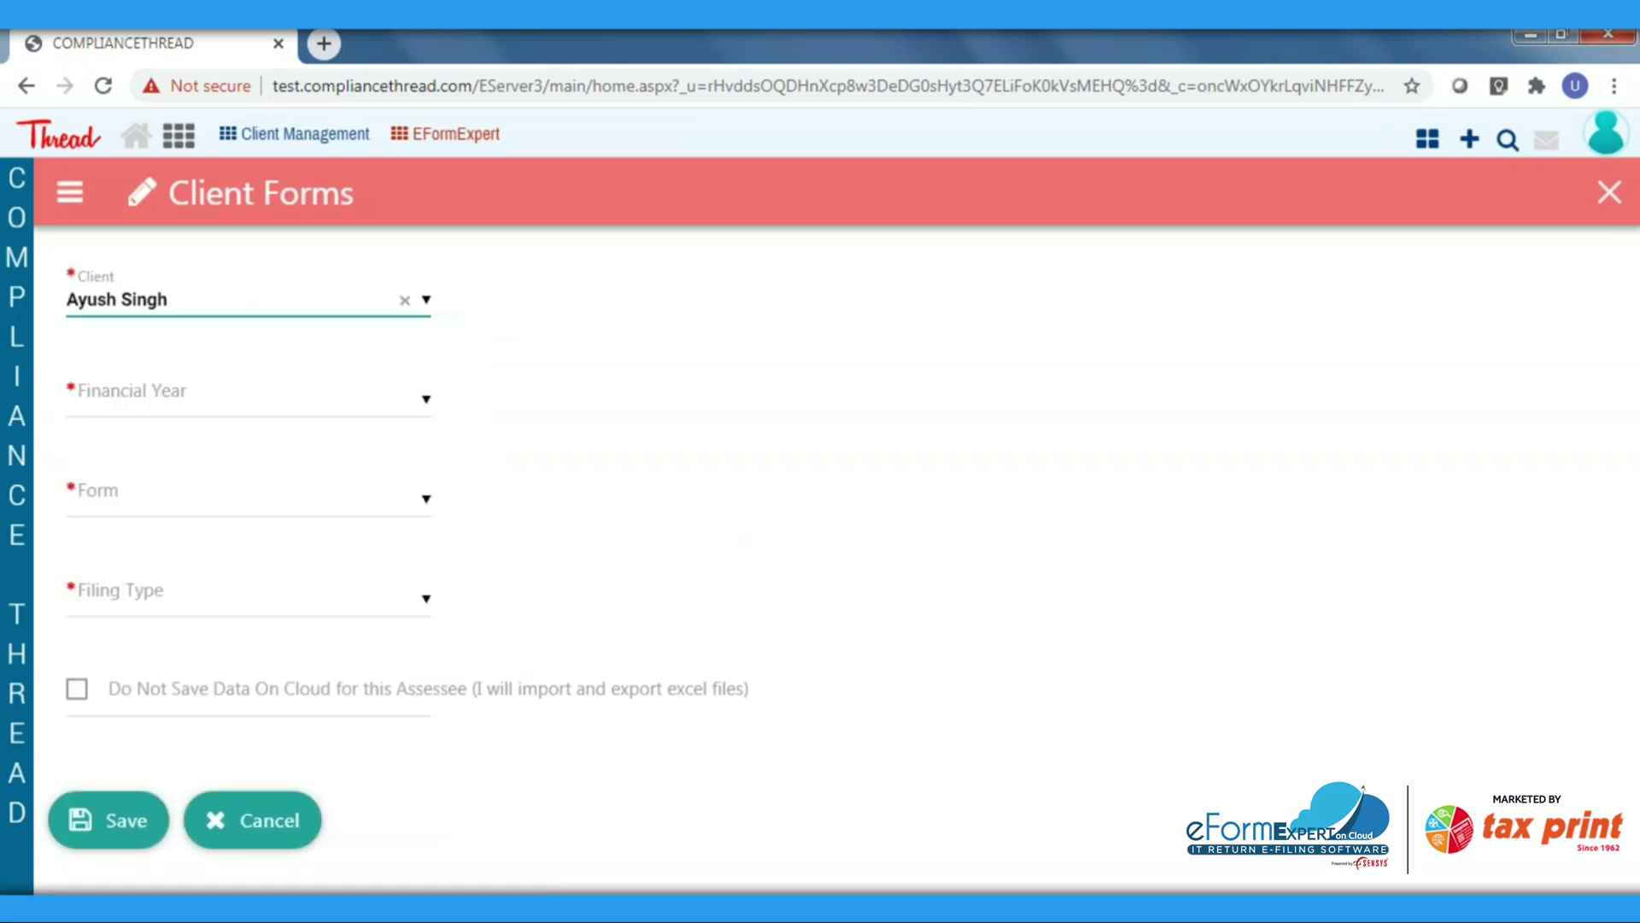
left_click(307, 412)
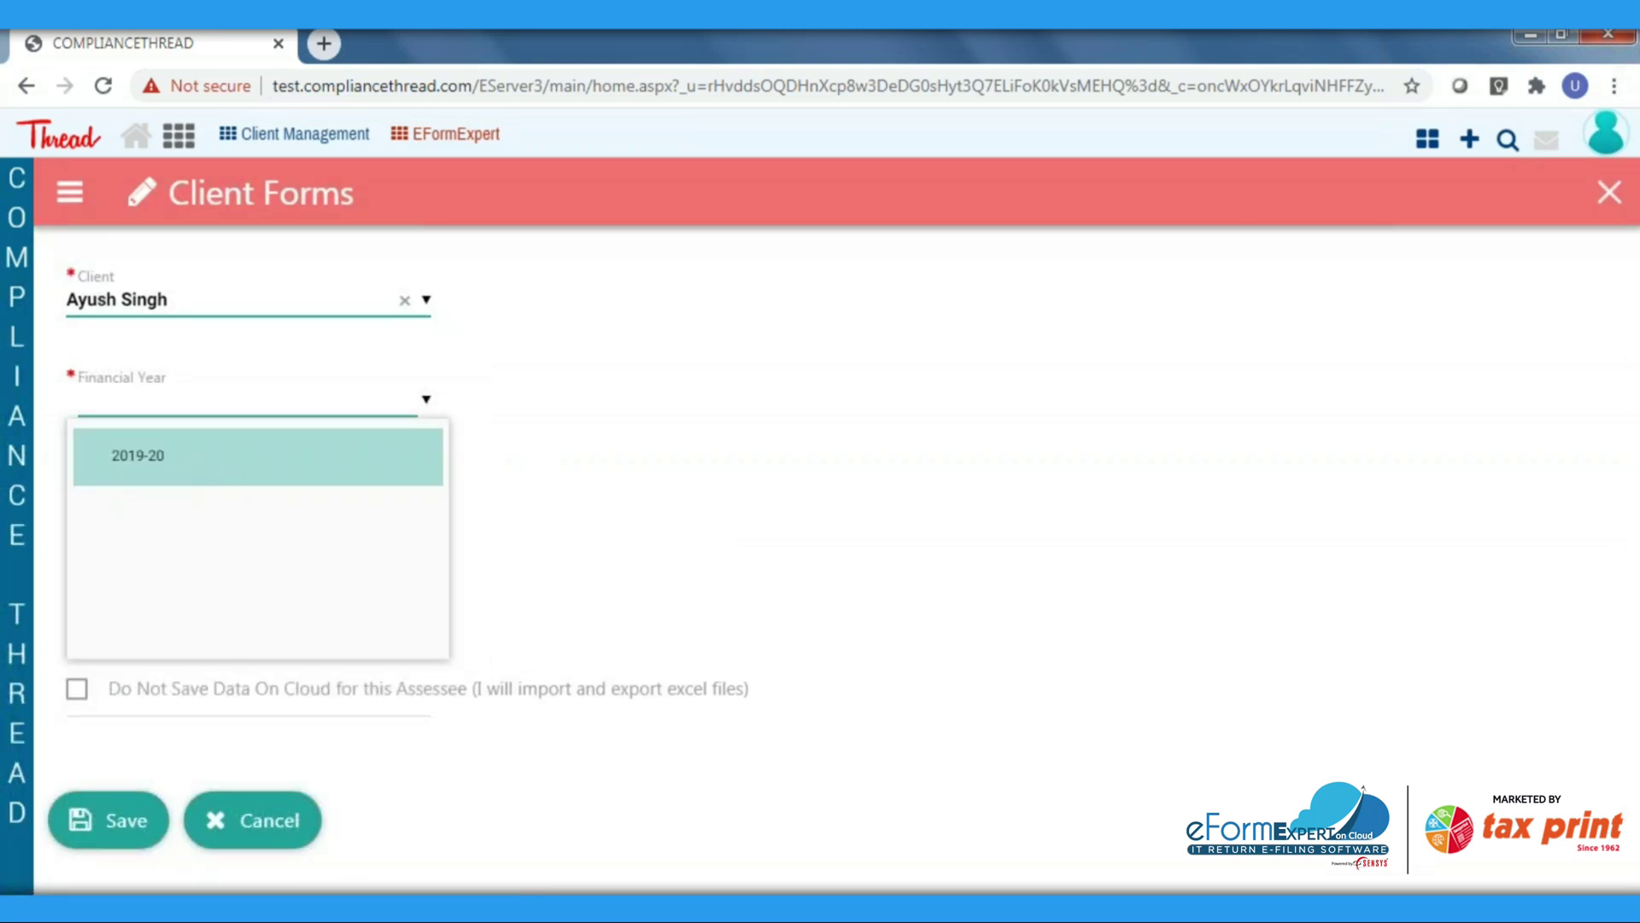
left_click(160, 479)
left_click(251, 511)
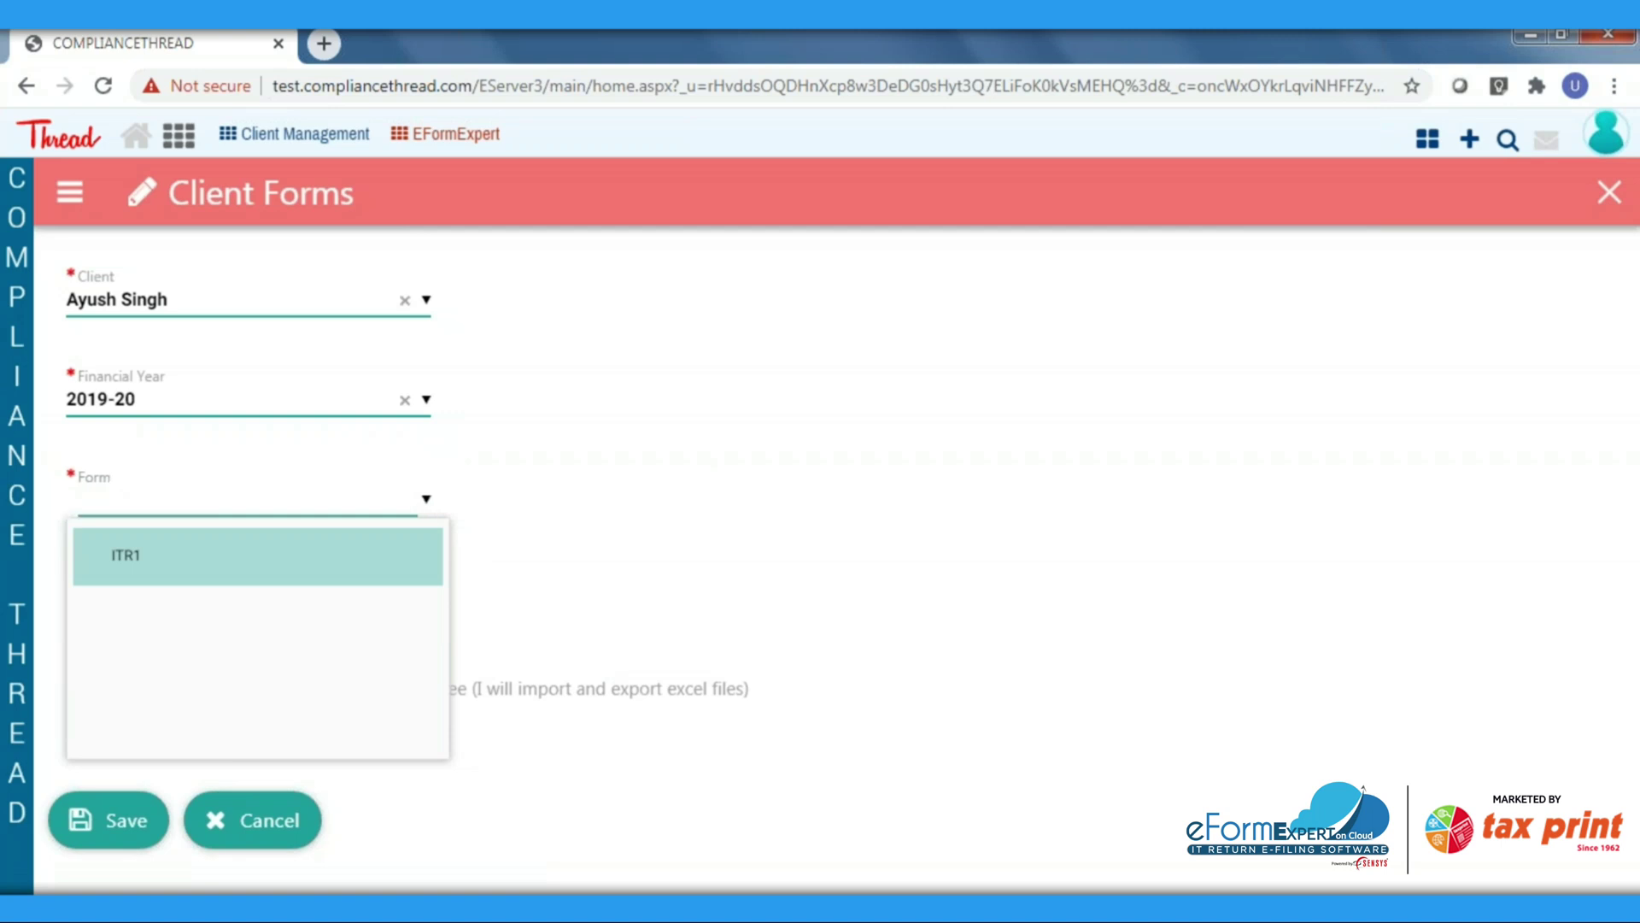
left_click(247, 556)
left_click(308, 608)
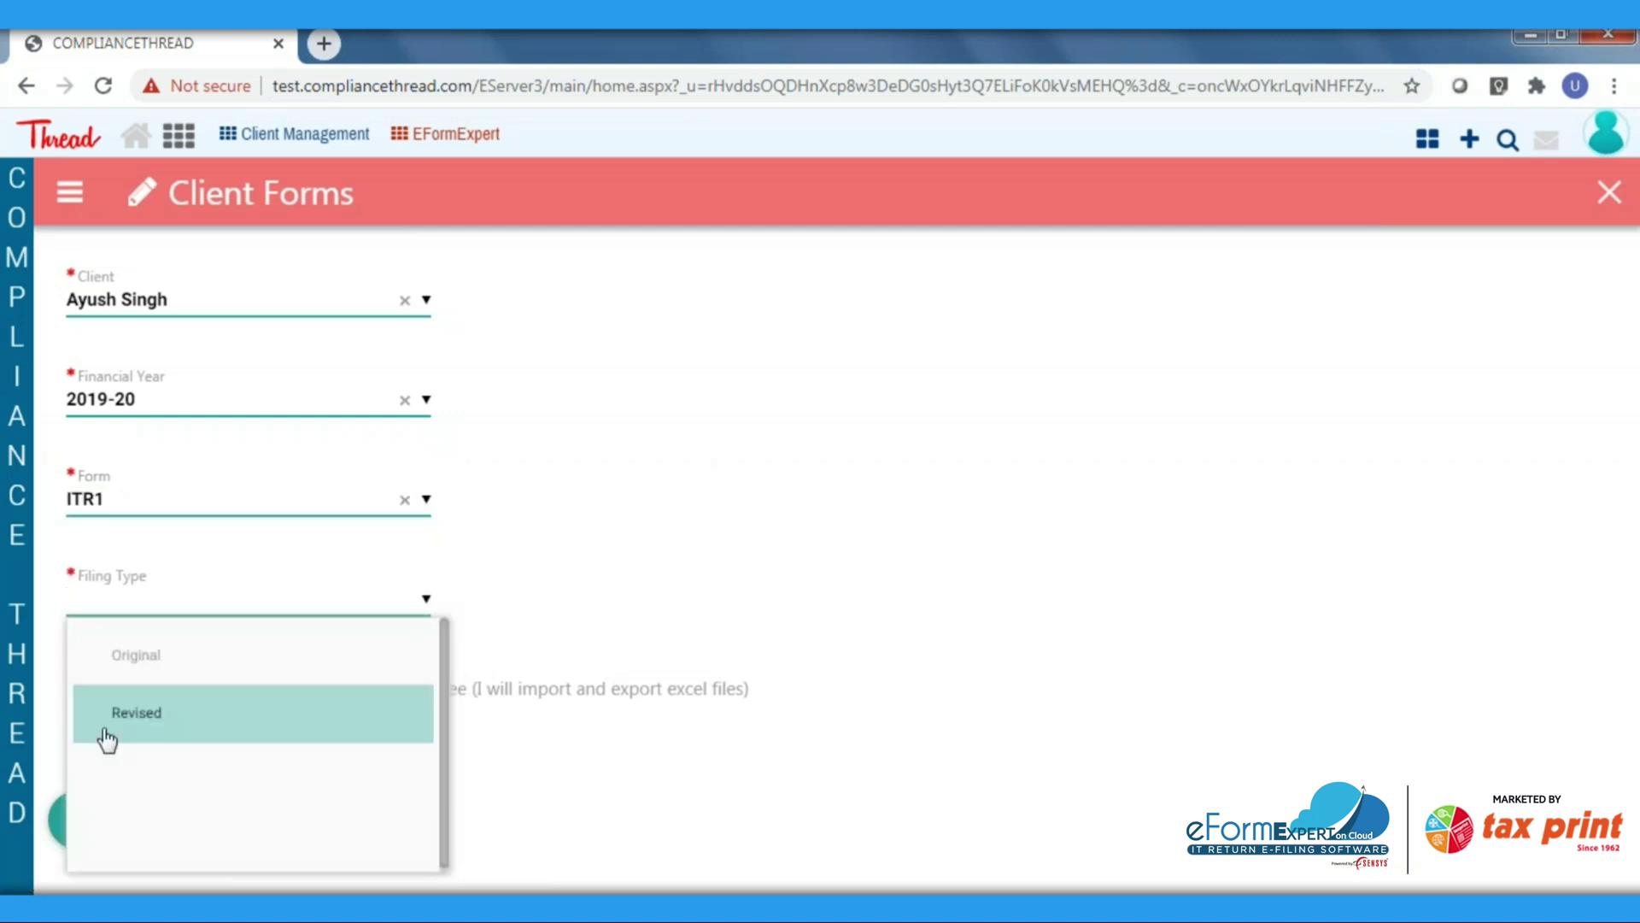
left_click(169, 672)
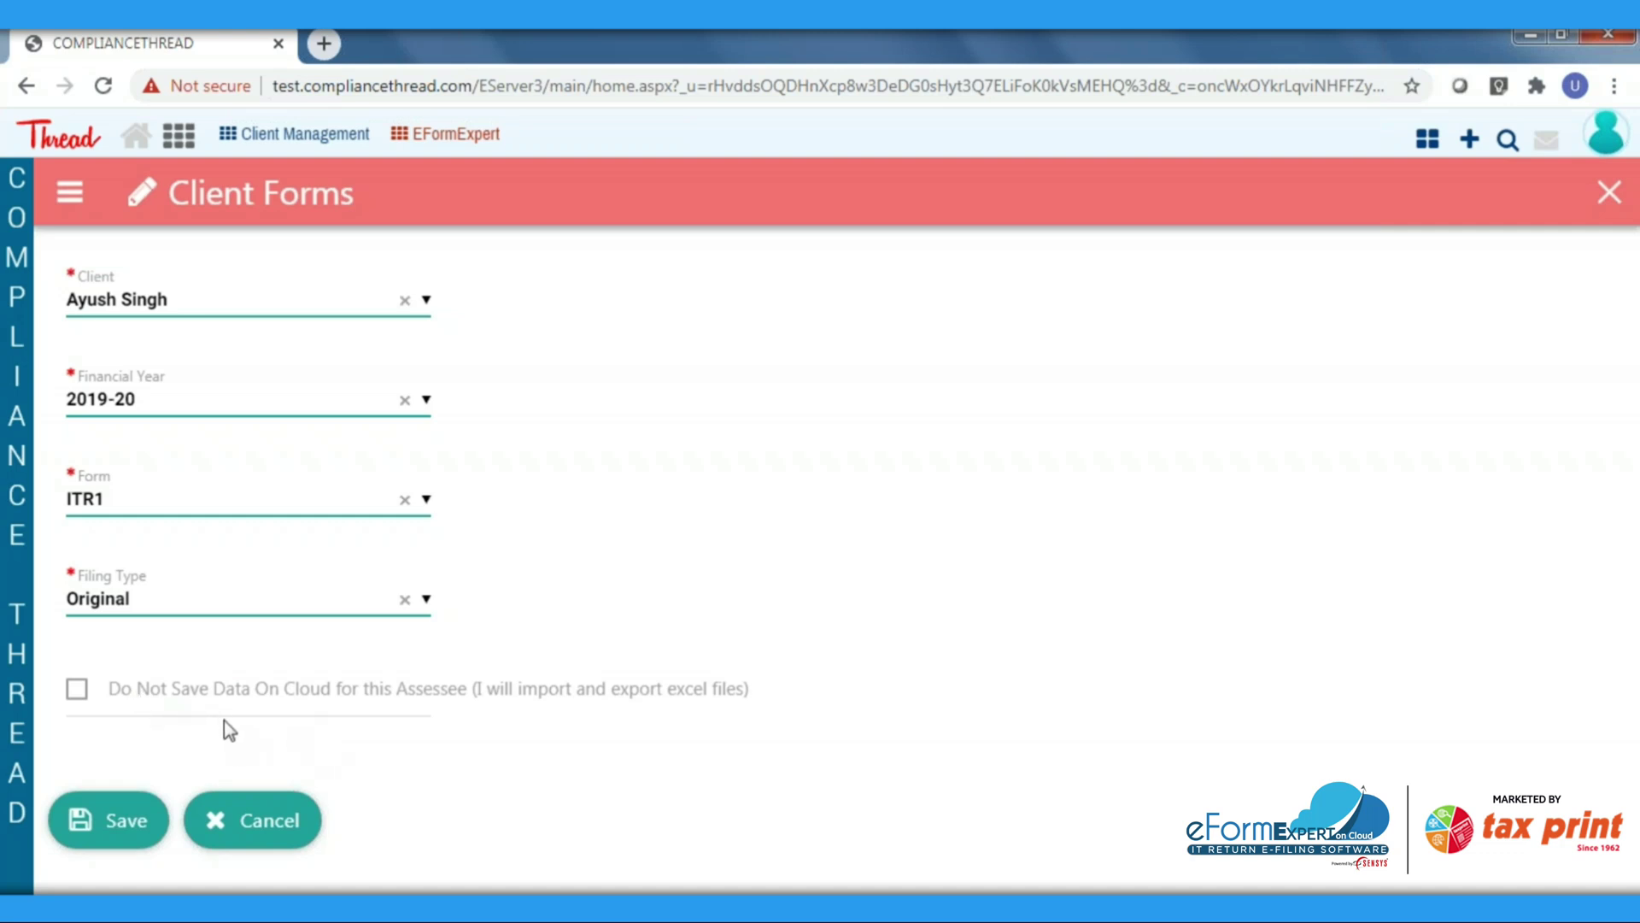
left_click(114, 825)
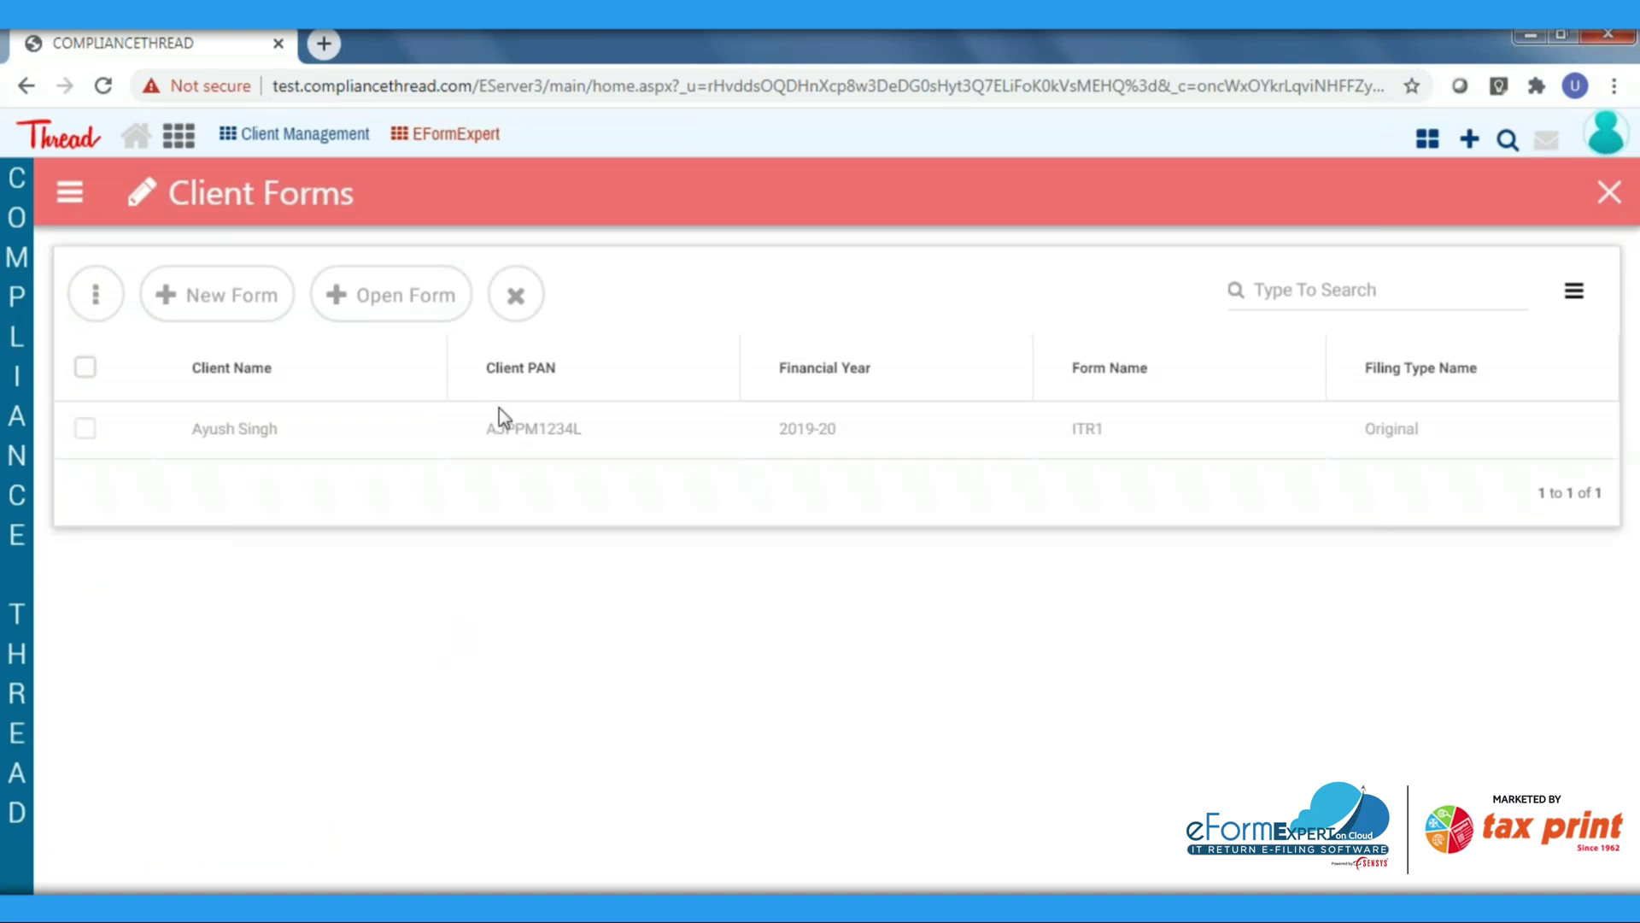
left_click(572, 437)
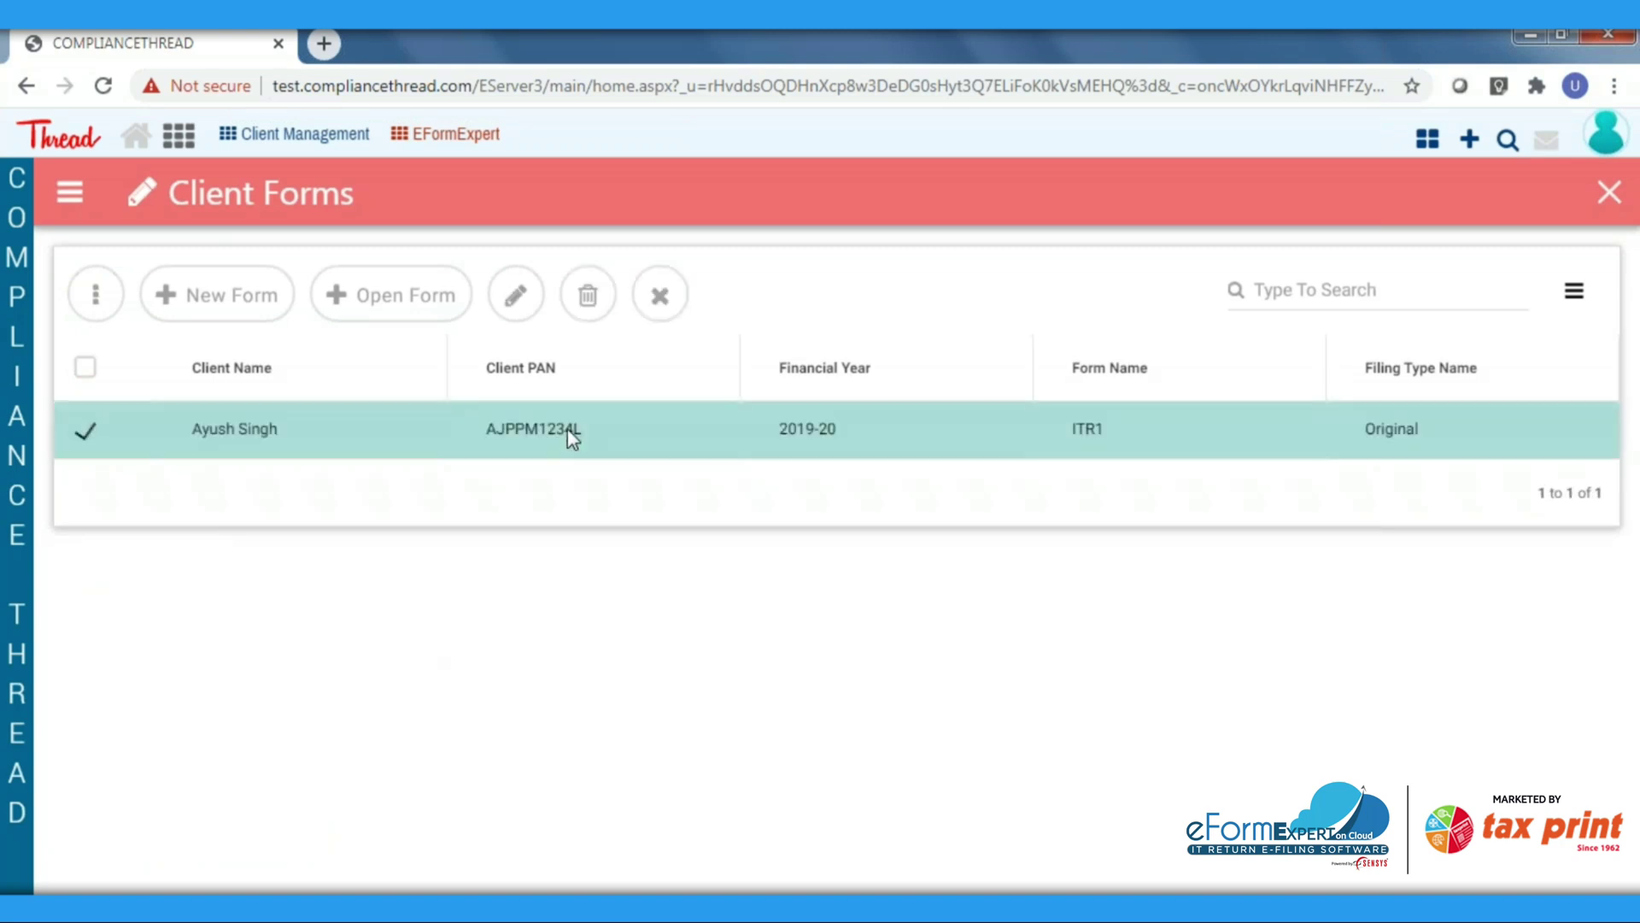
Open the client's ITR1 form and check the empty ExemptIncome, BankAccounts and PersonalInformation sheets
left_click(415, 295)
scroll(894, 520, "down", 5)
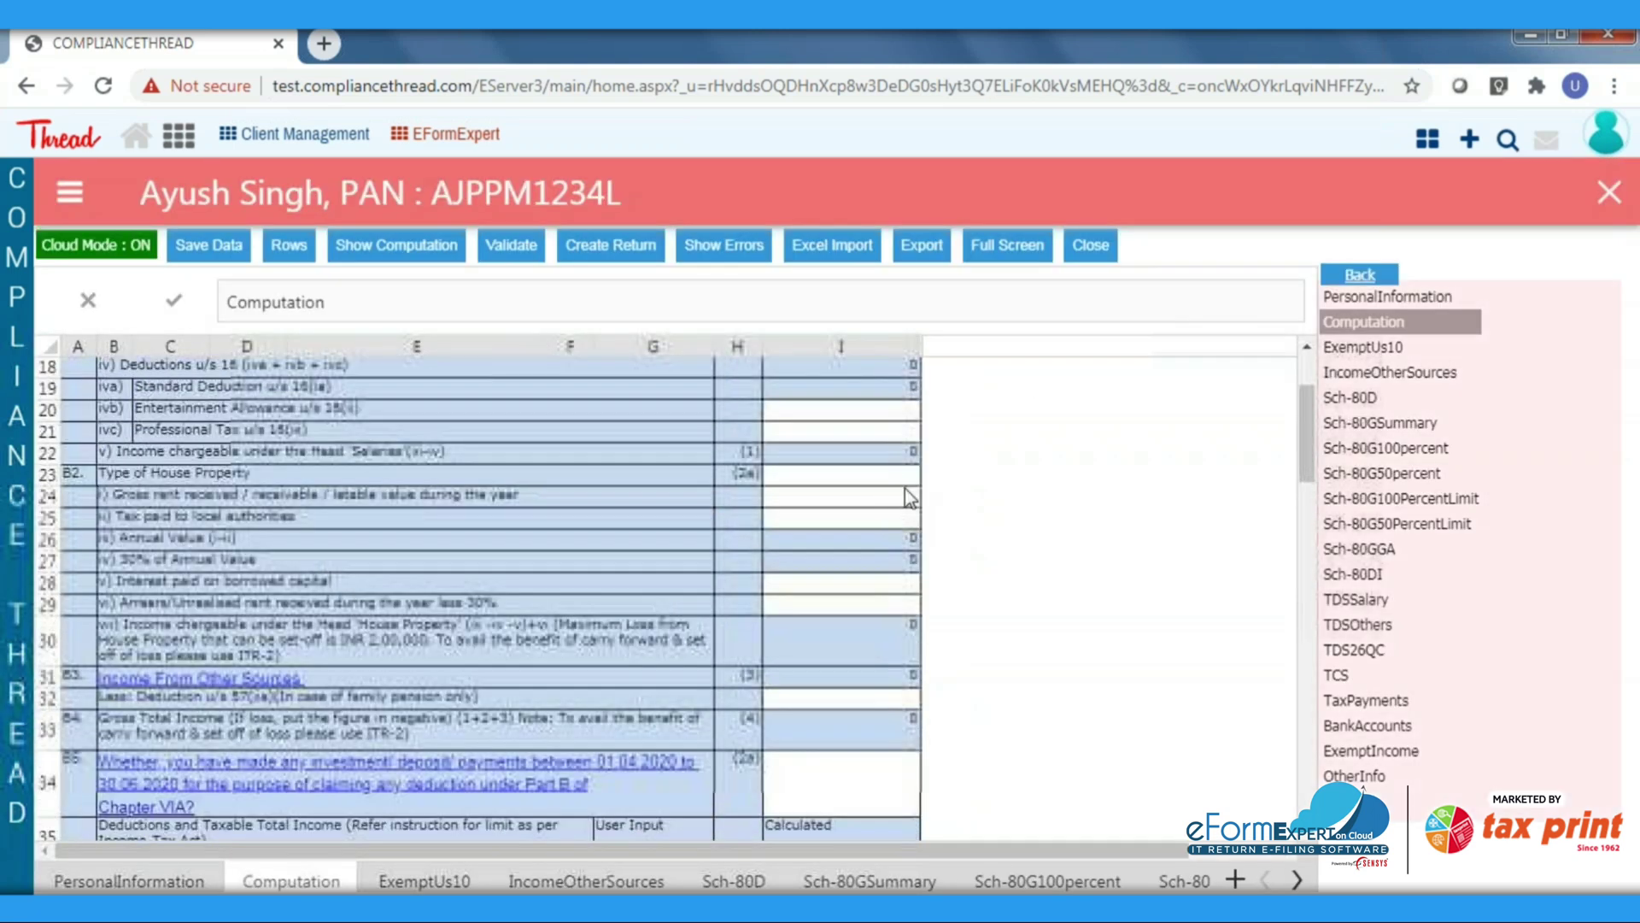
left_click(1371, 750)
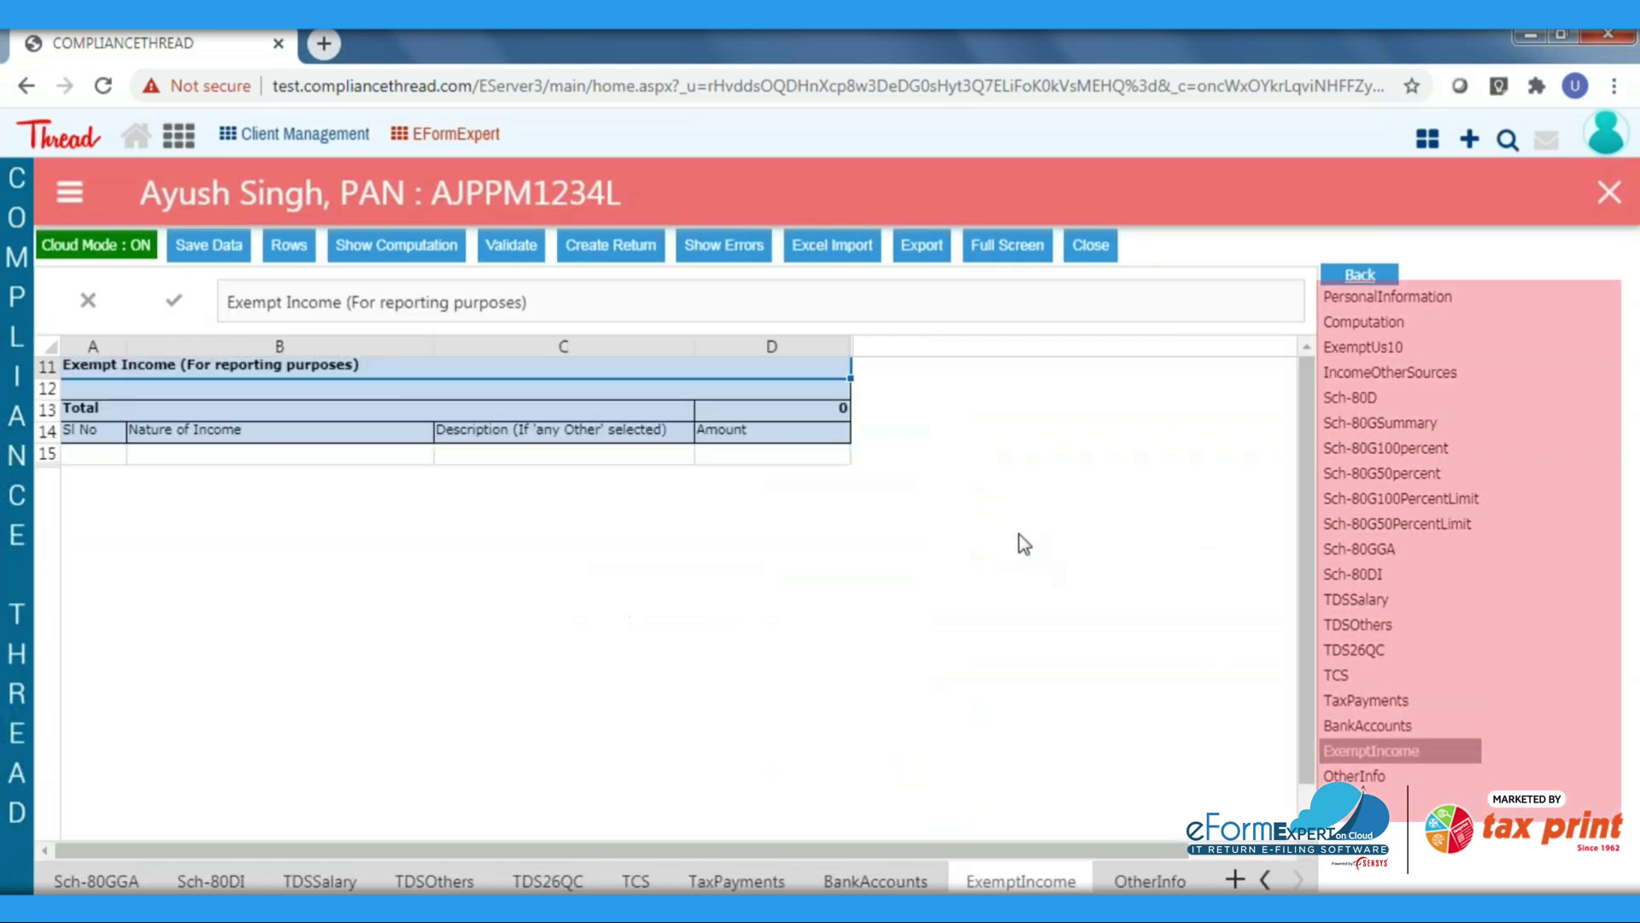
left_click(1369, 725)
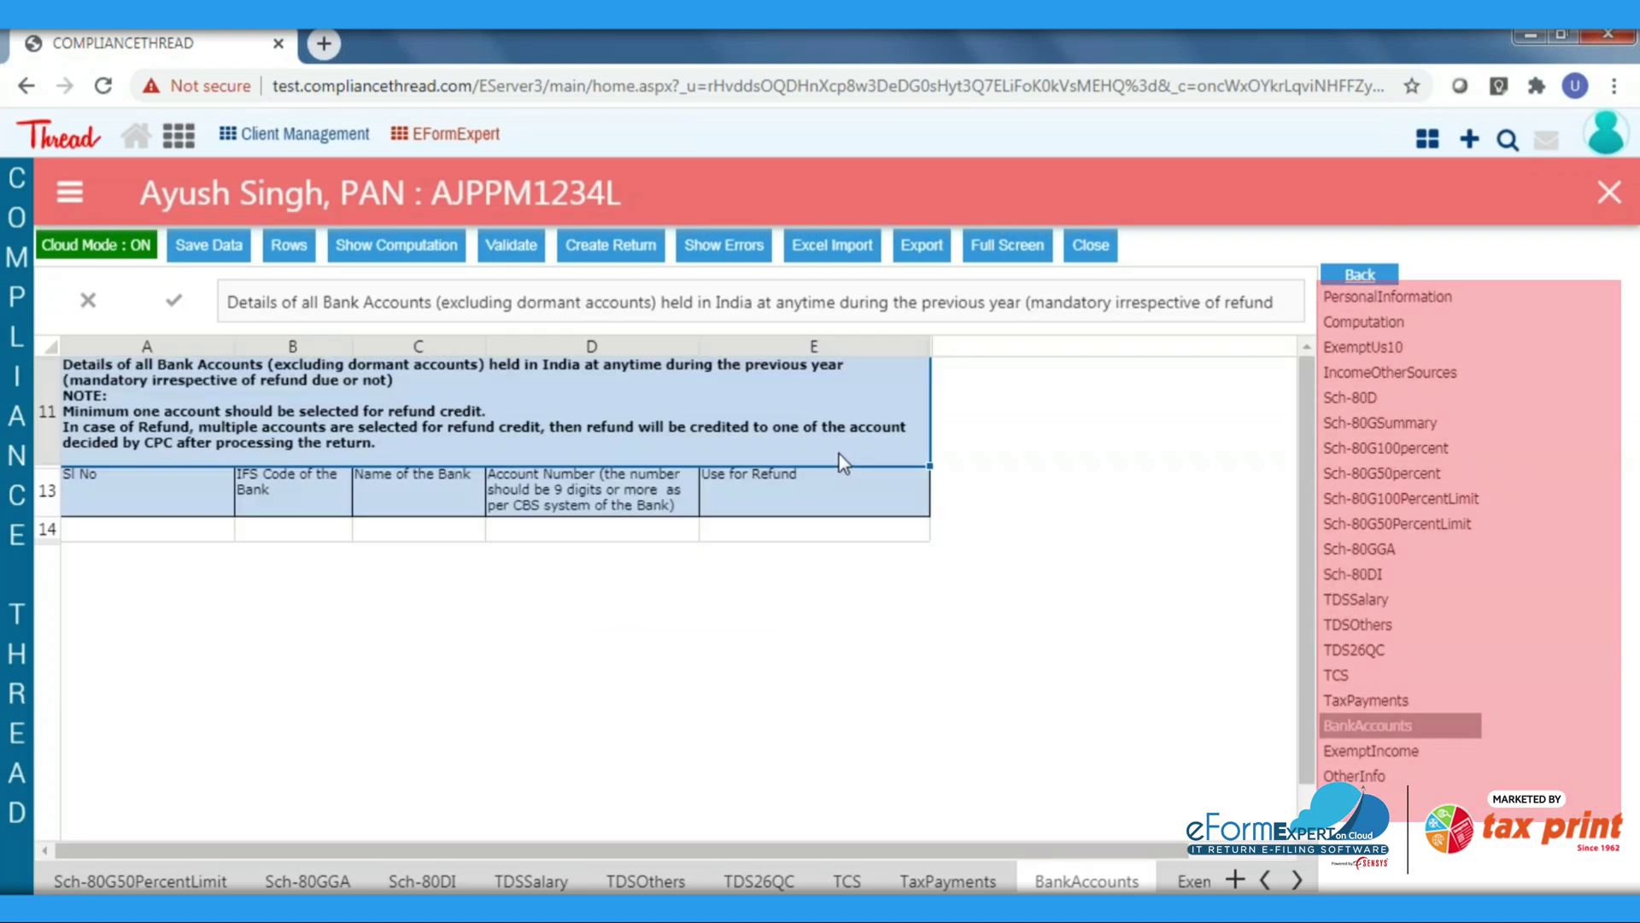
left_click(799, 246)
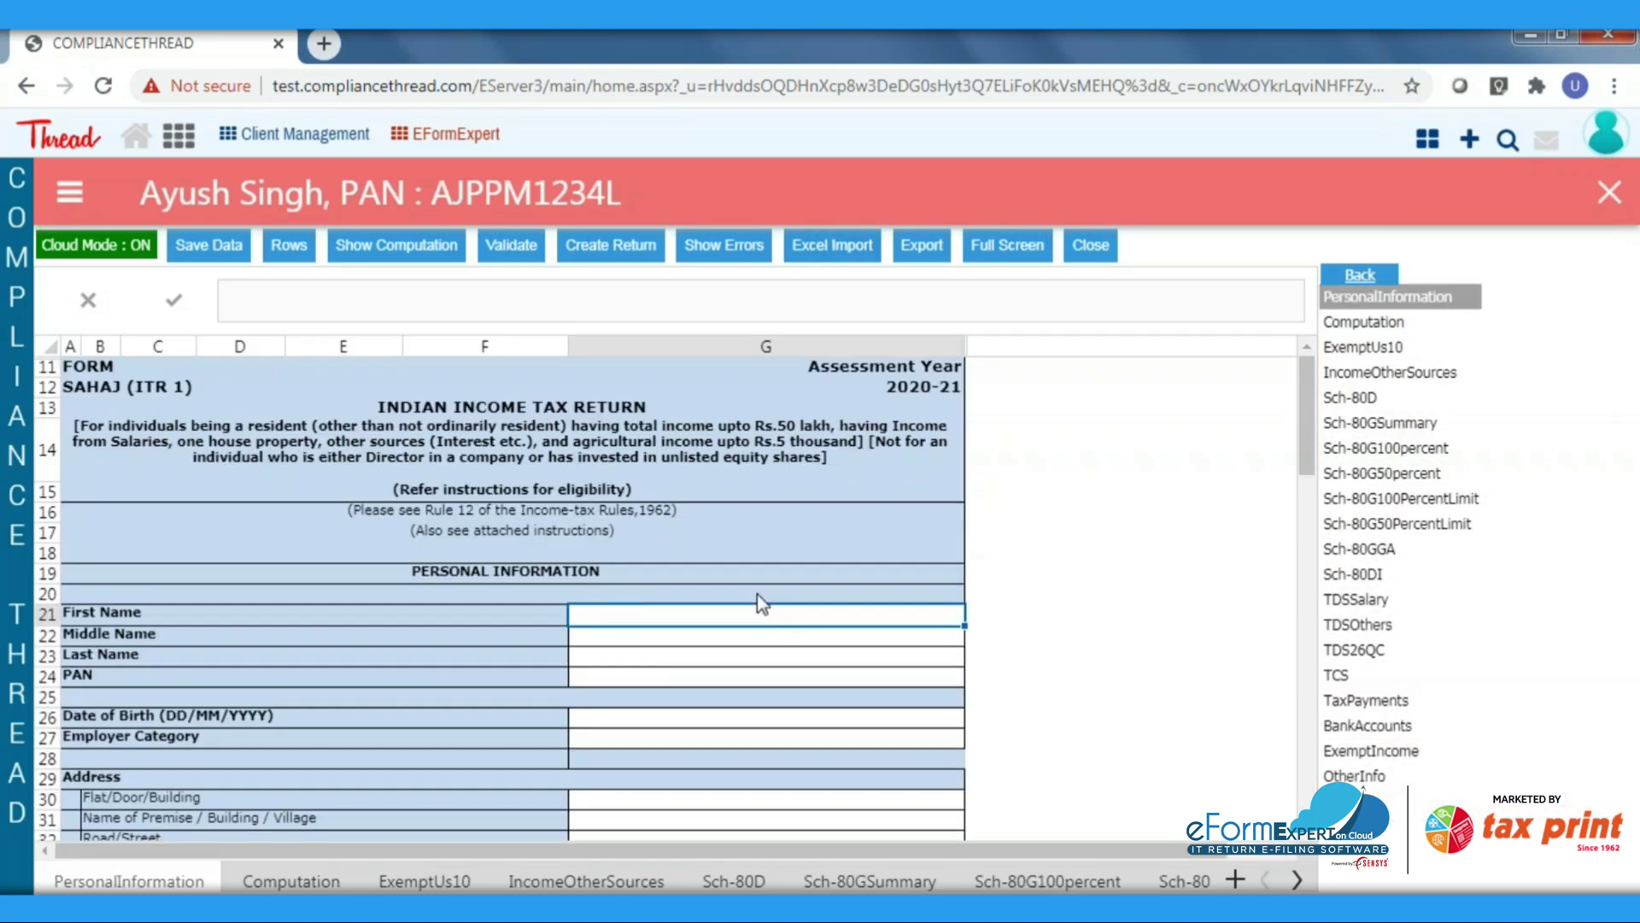
left_click(762, 608)
key("Return")
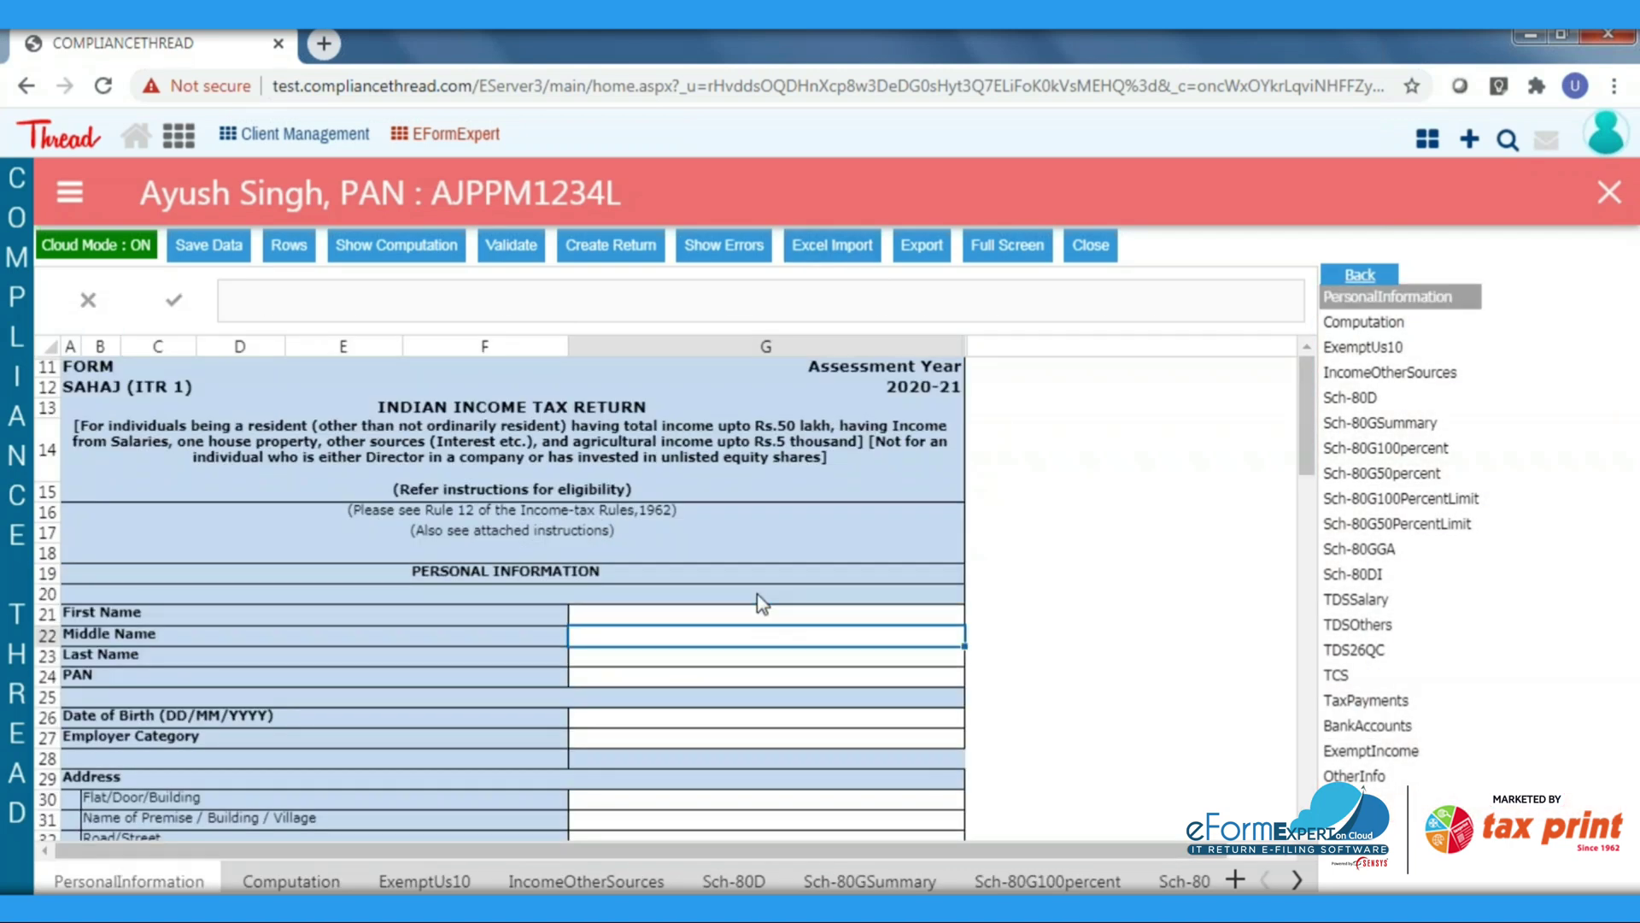
Import the client's ITR-1 .xlsx workbook through Excel Import and acknowledge the success message
left_click(841, 251)
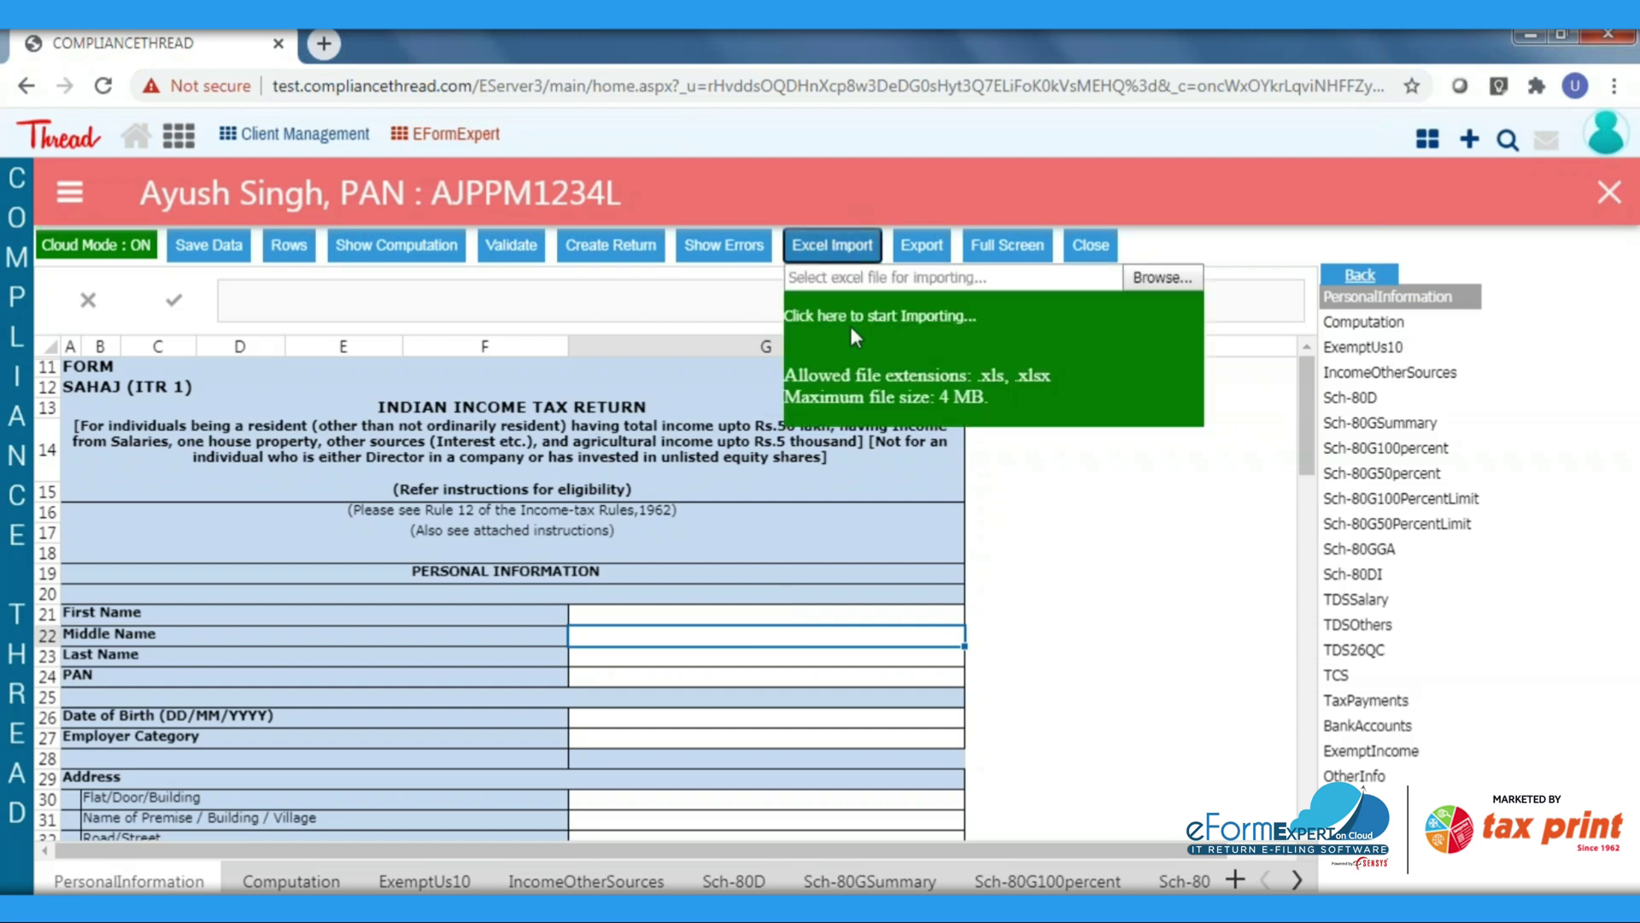
left_click(1161, 280)
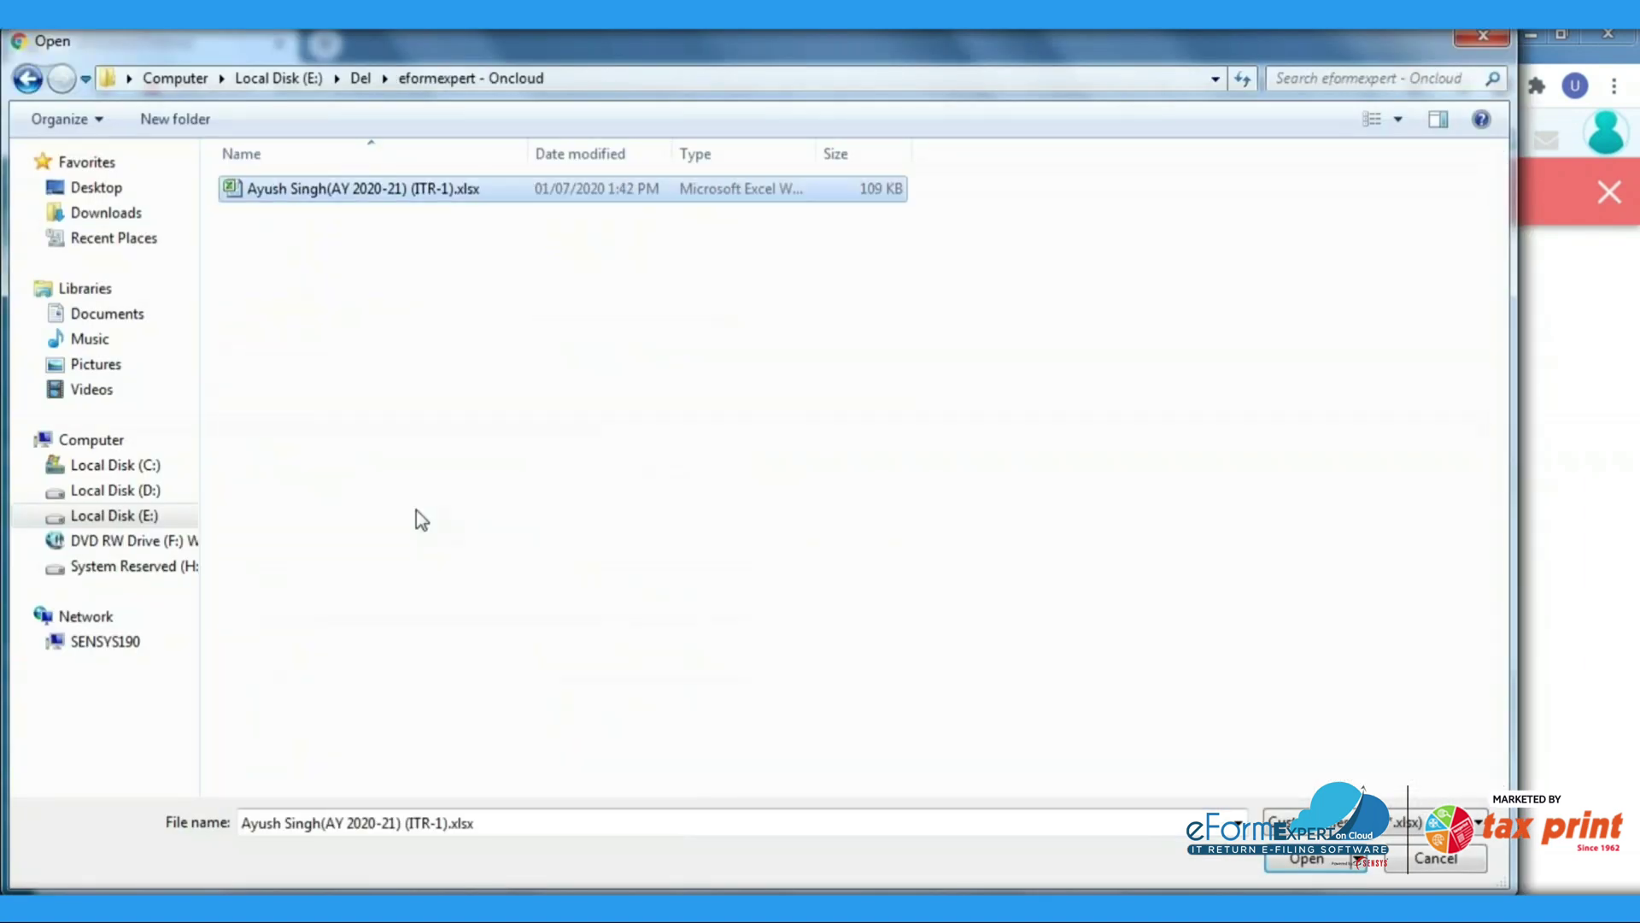
key("Return")
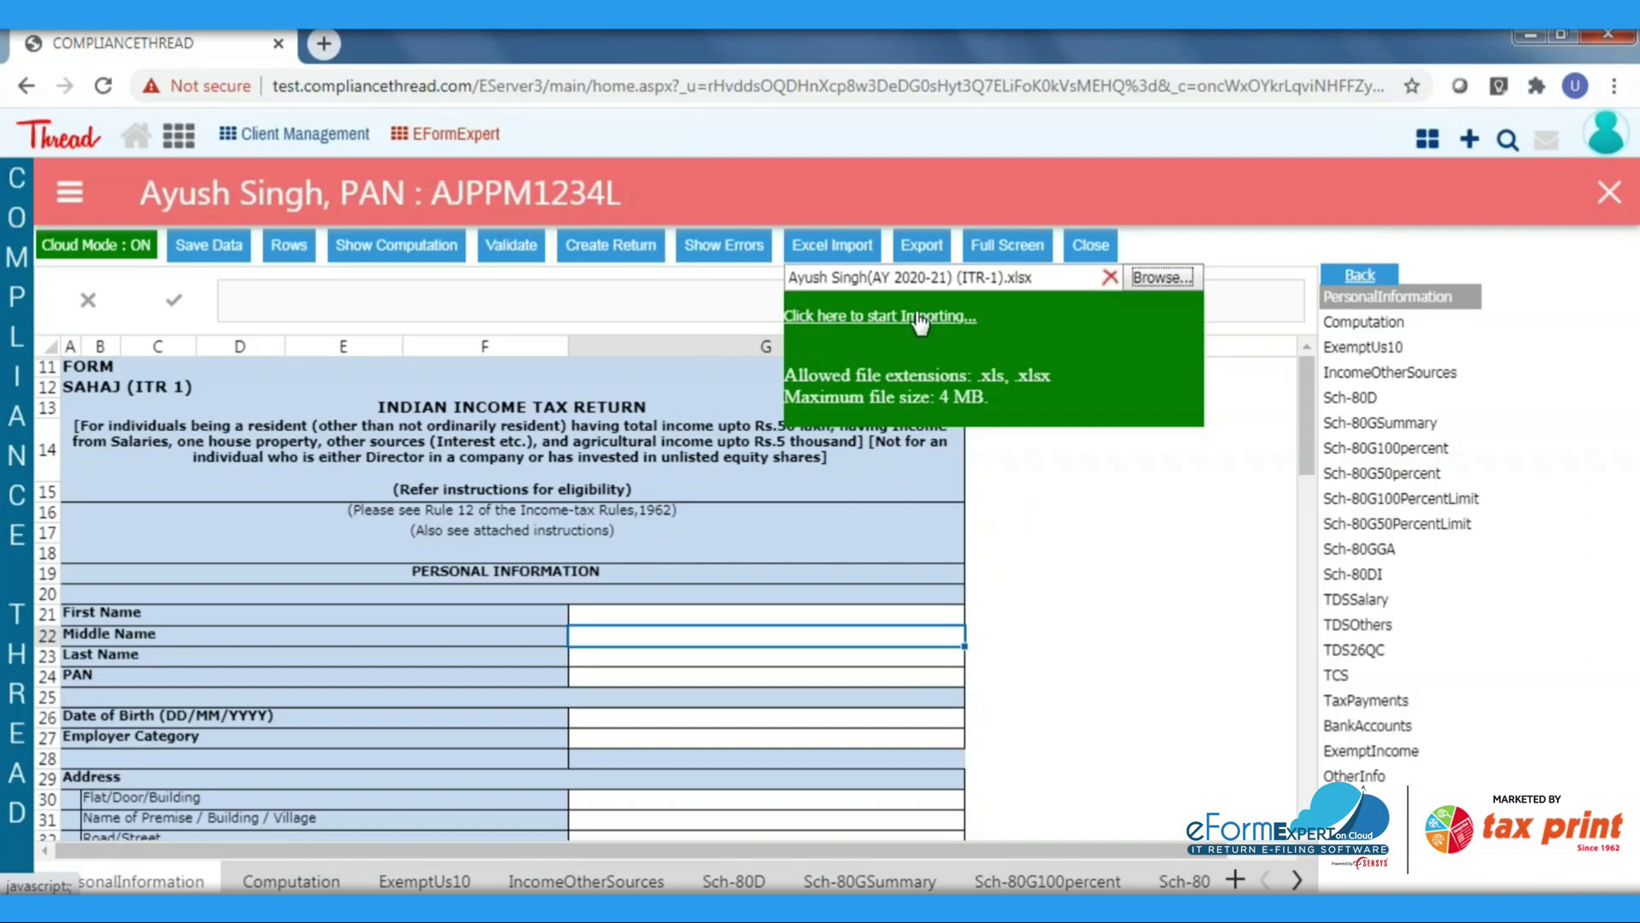
left_click(882, 315)
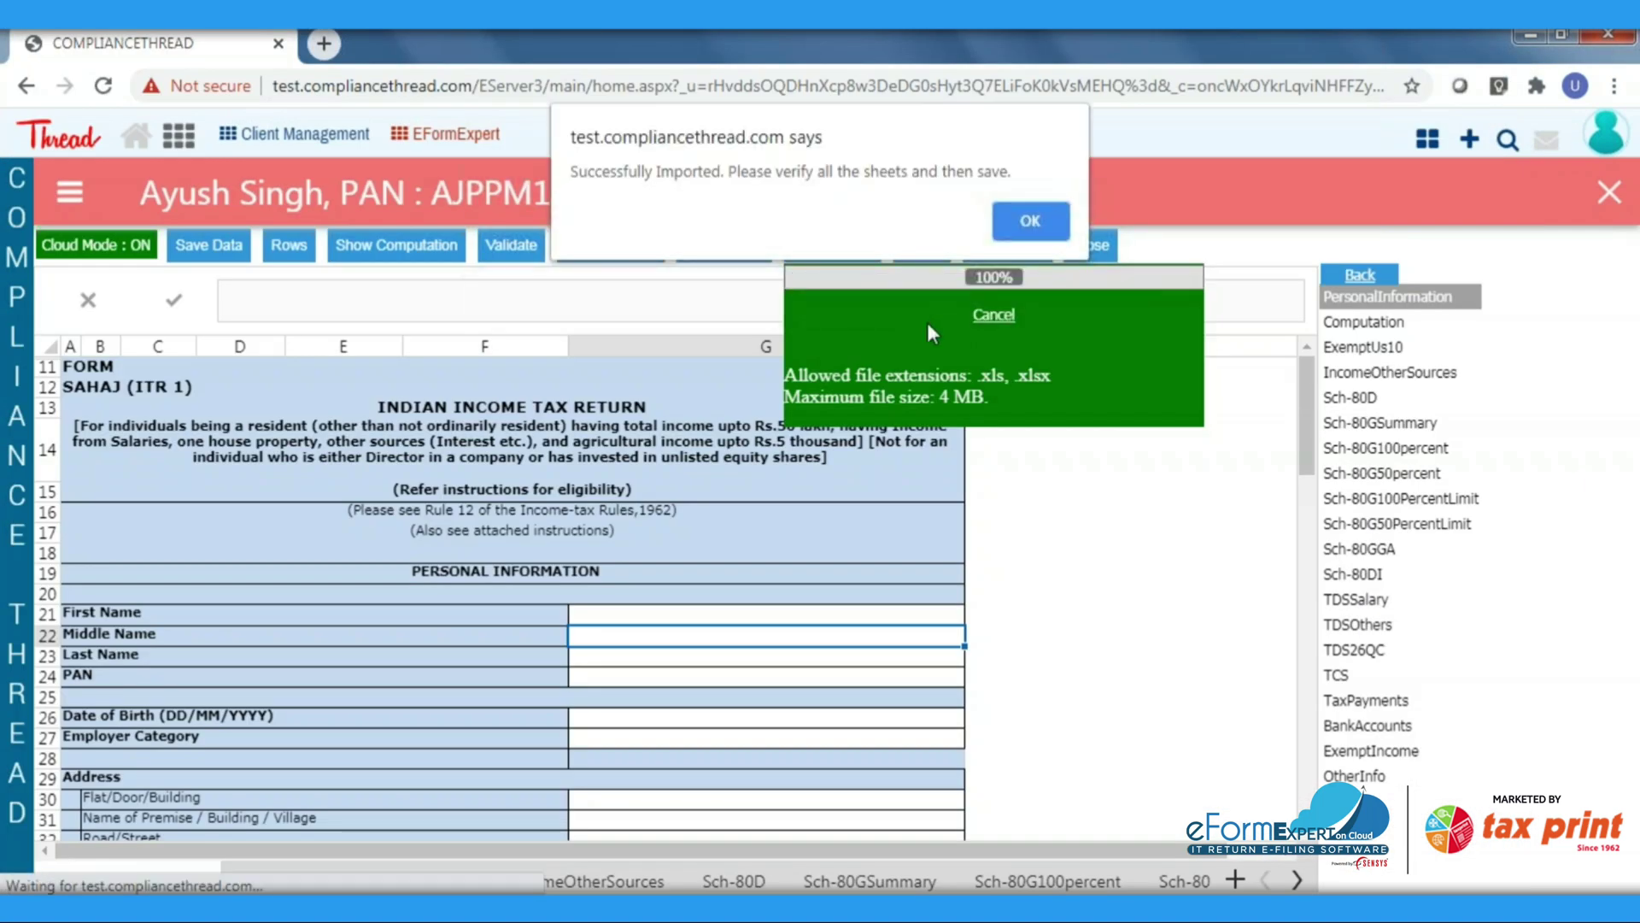
left_click_drag(578, 171, 995, 168)
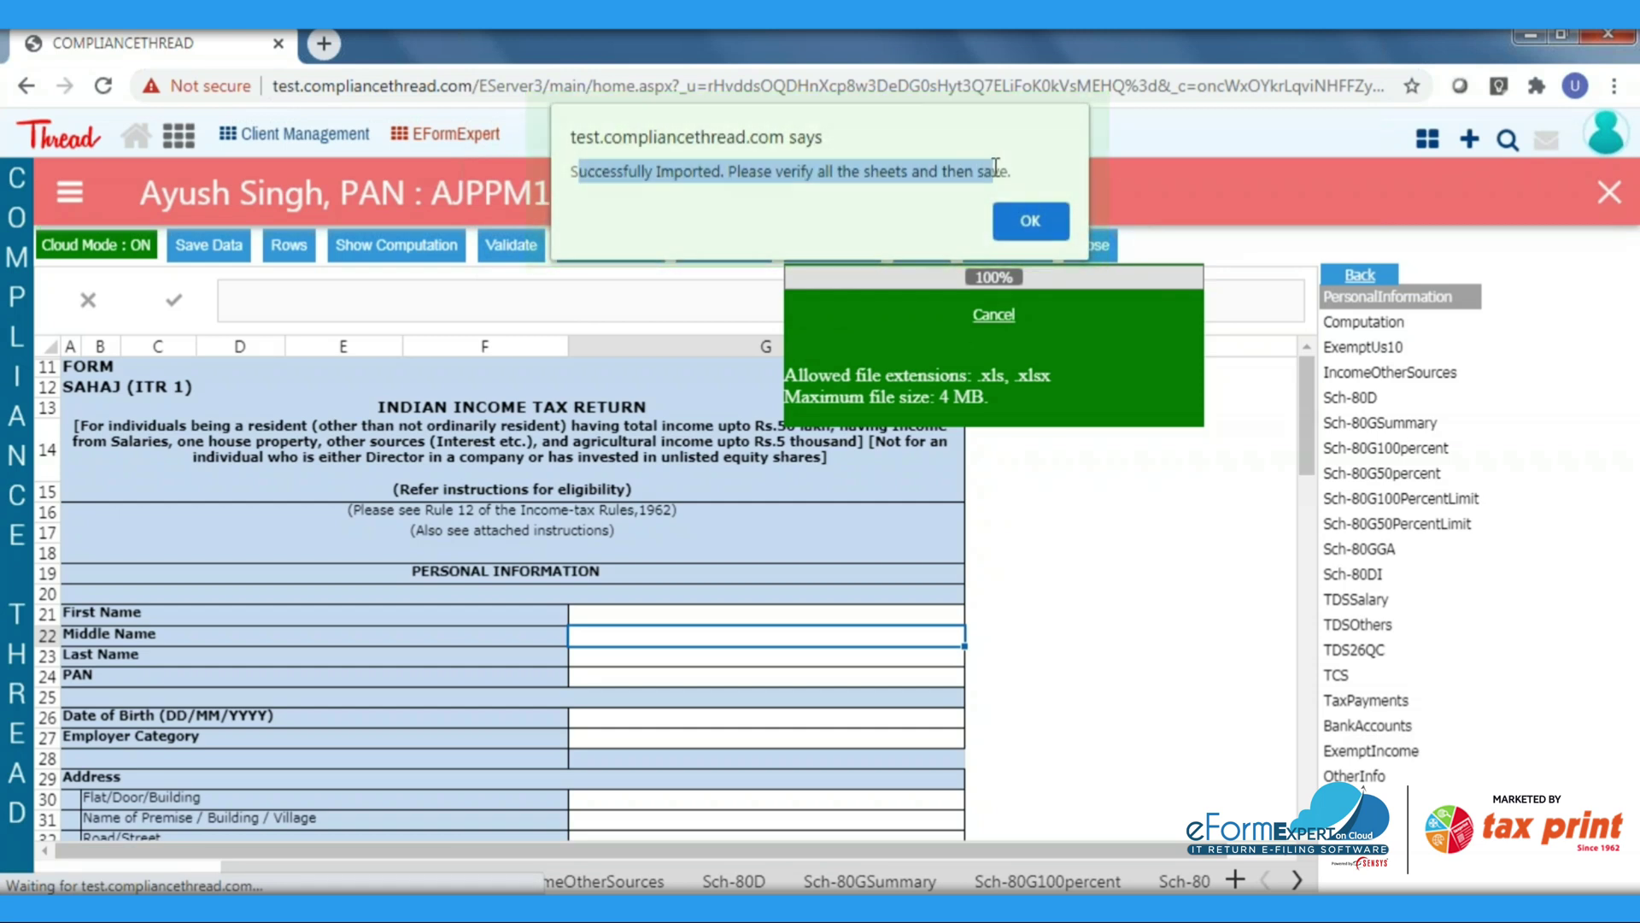
left_click(1034, 222)
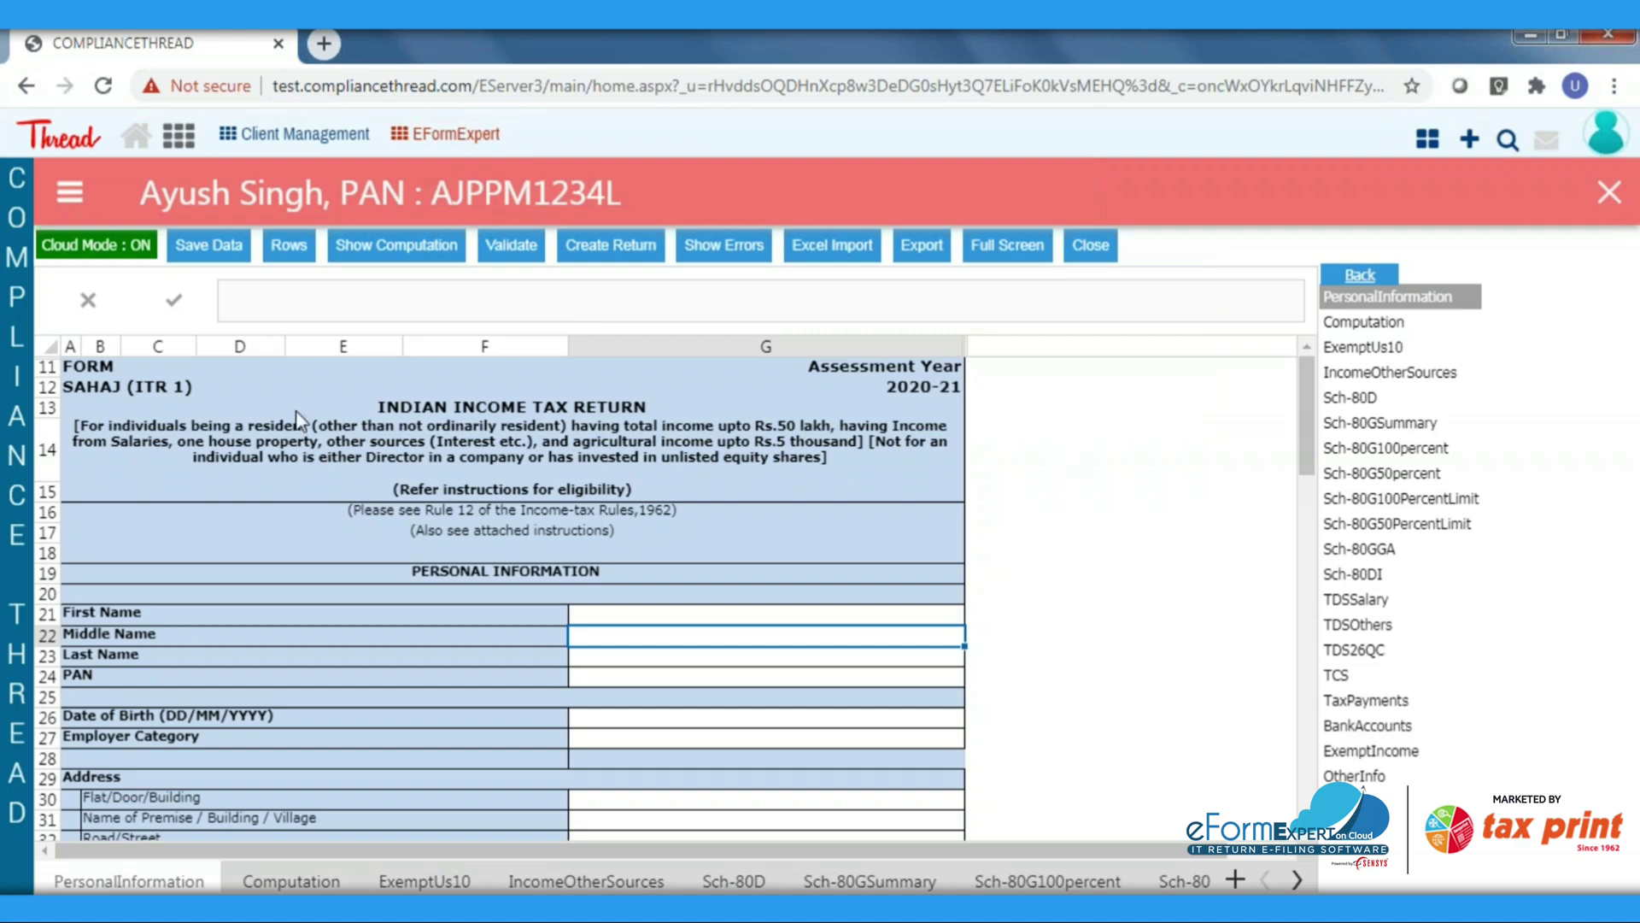
Save and validate the imported return, then locate the blank BSRCode error in TaxPayments
left_click(211, 249)
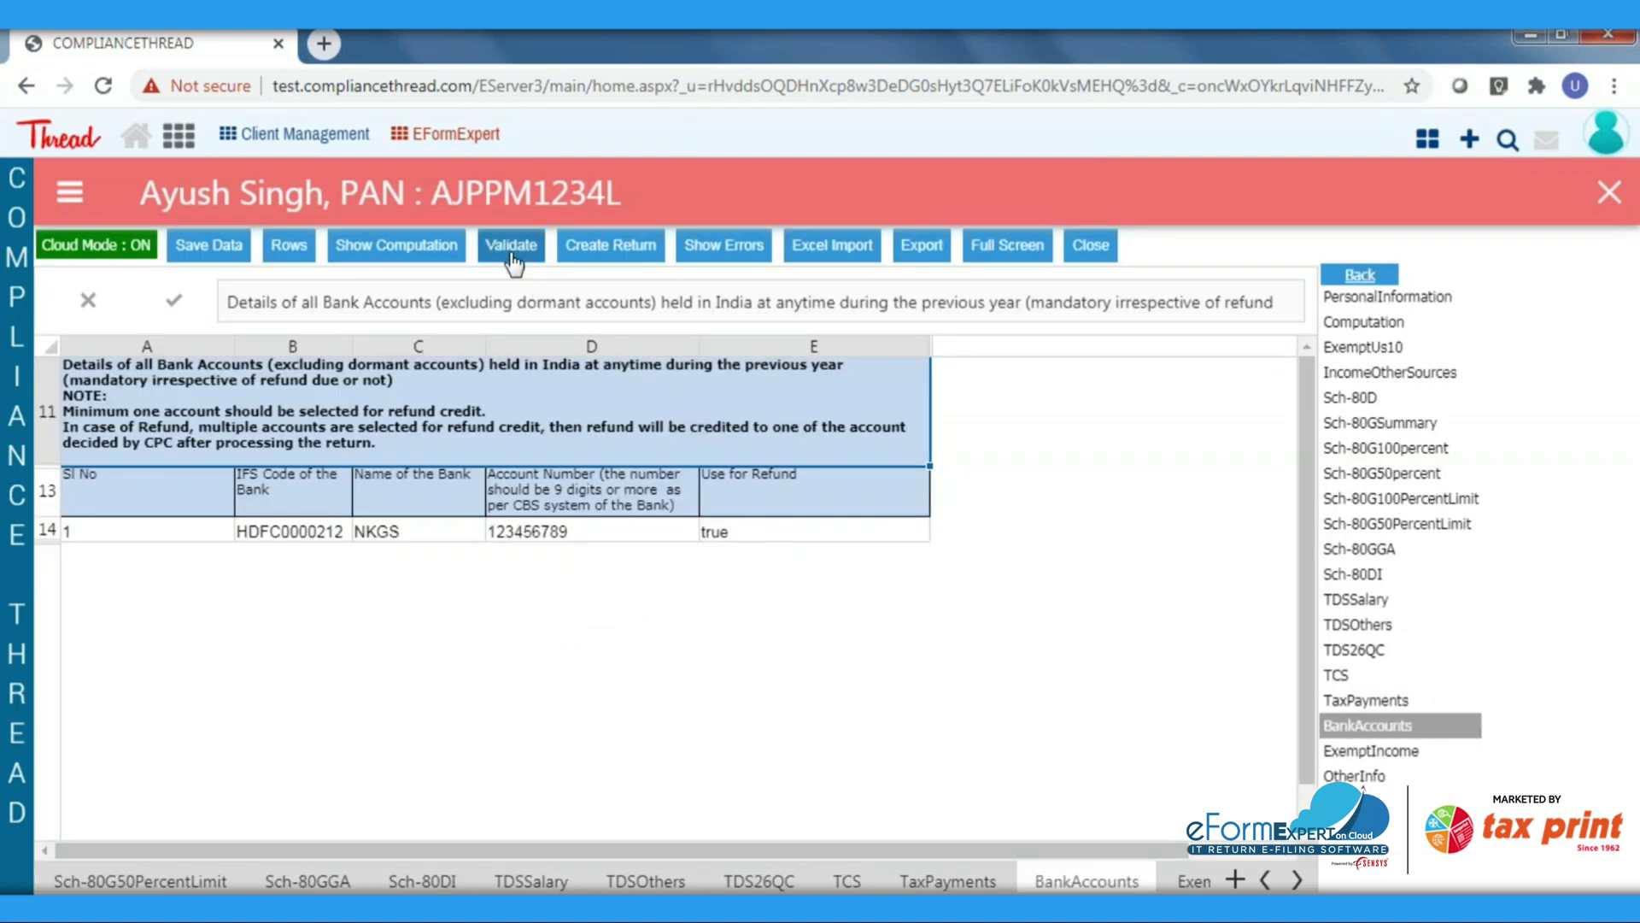
left_click(513, 248)
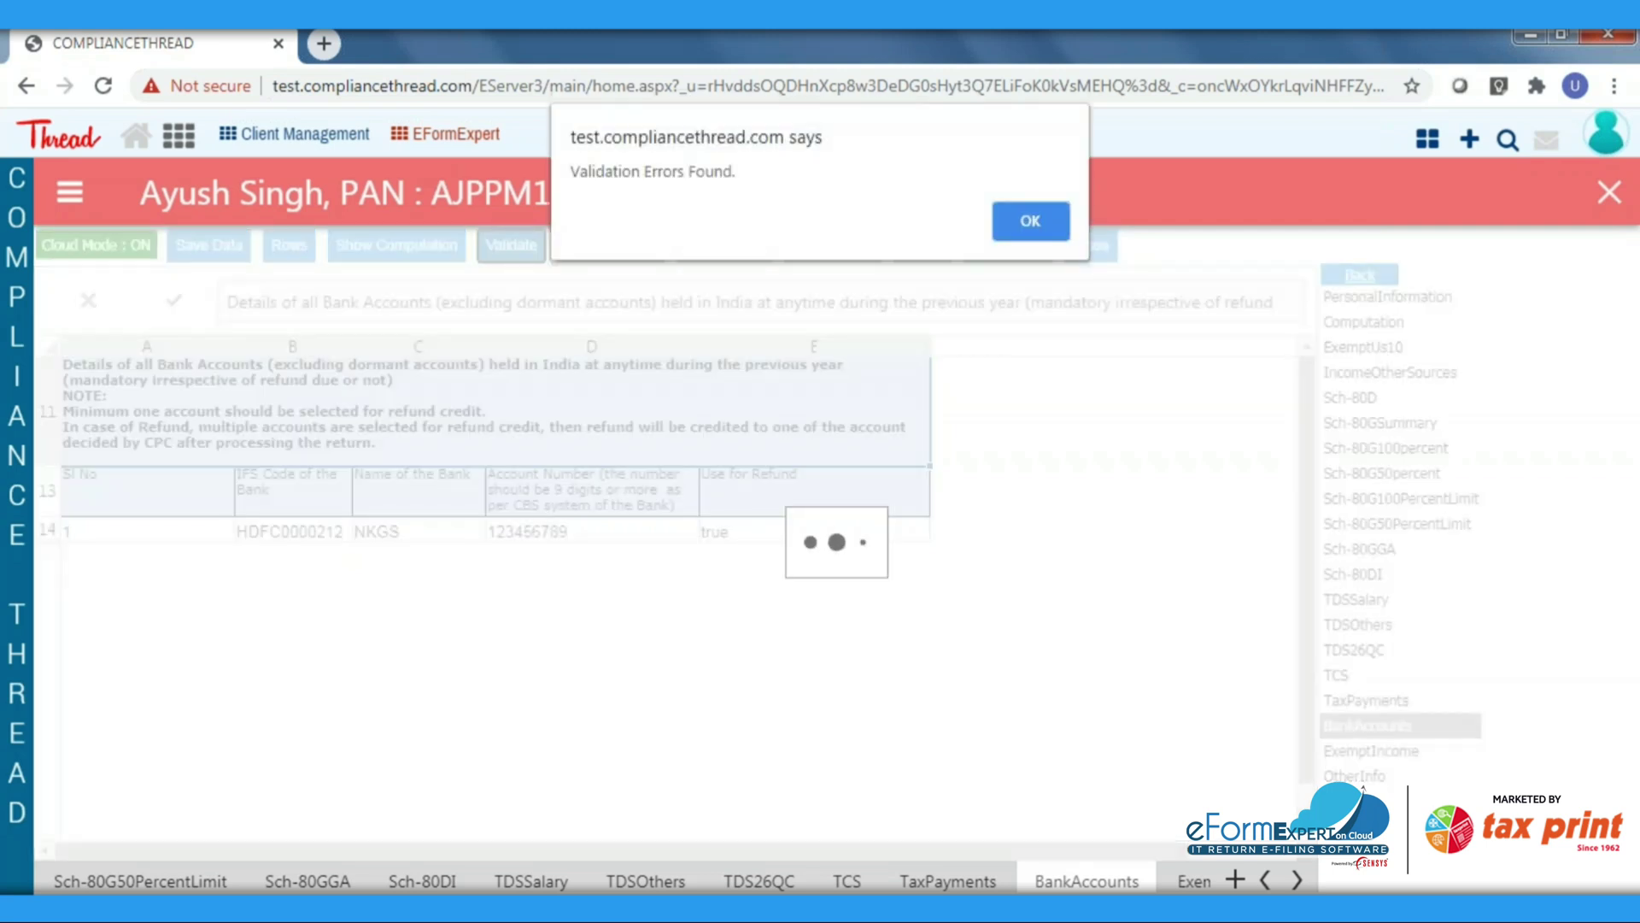
left_click_drag(570, 170, 748, 169)
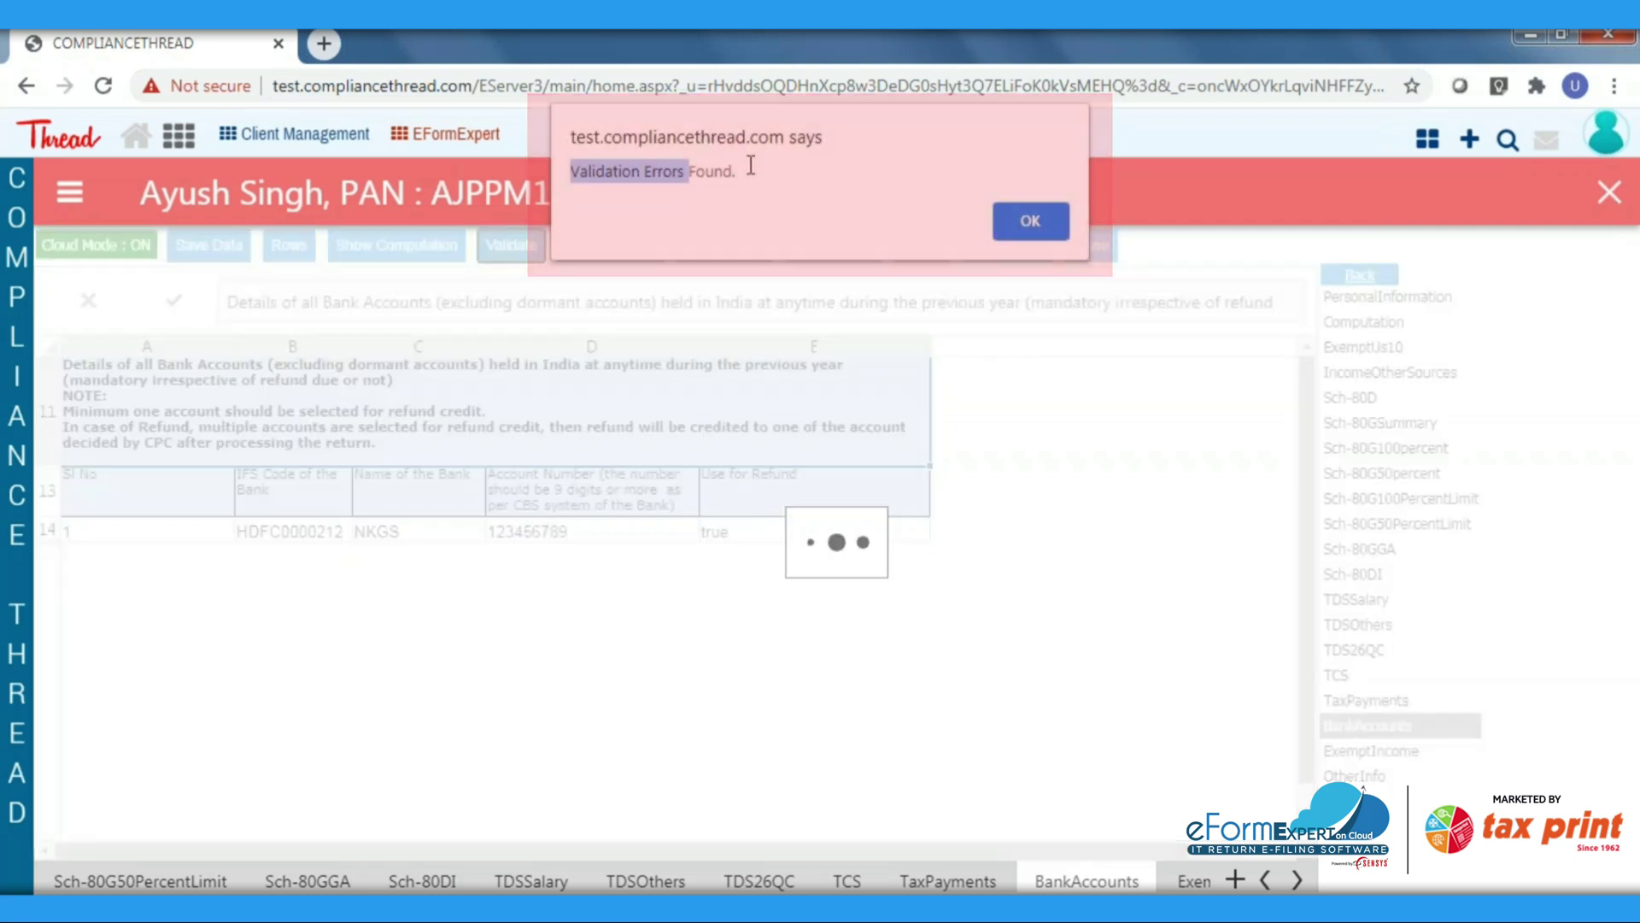
left_click(1040, 220)
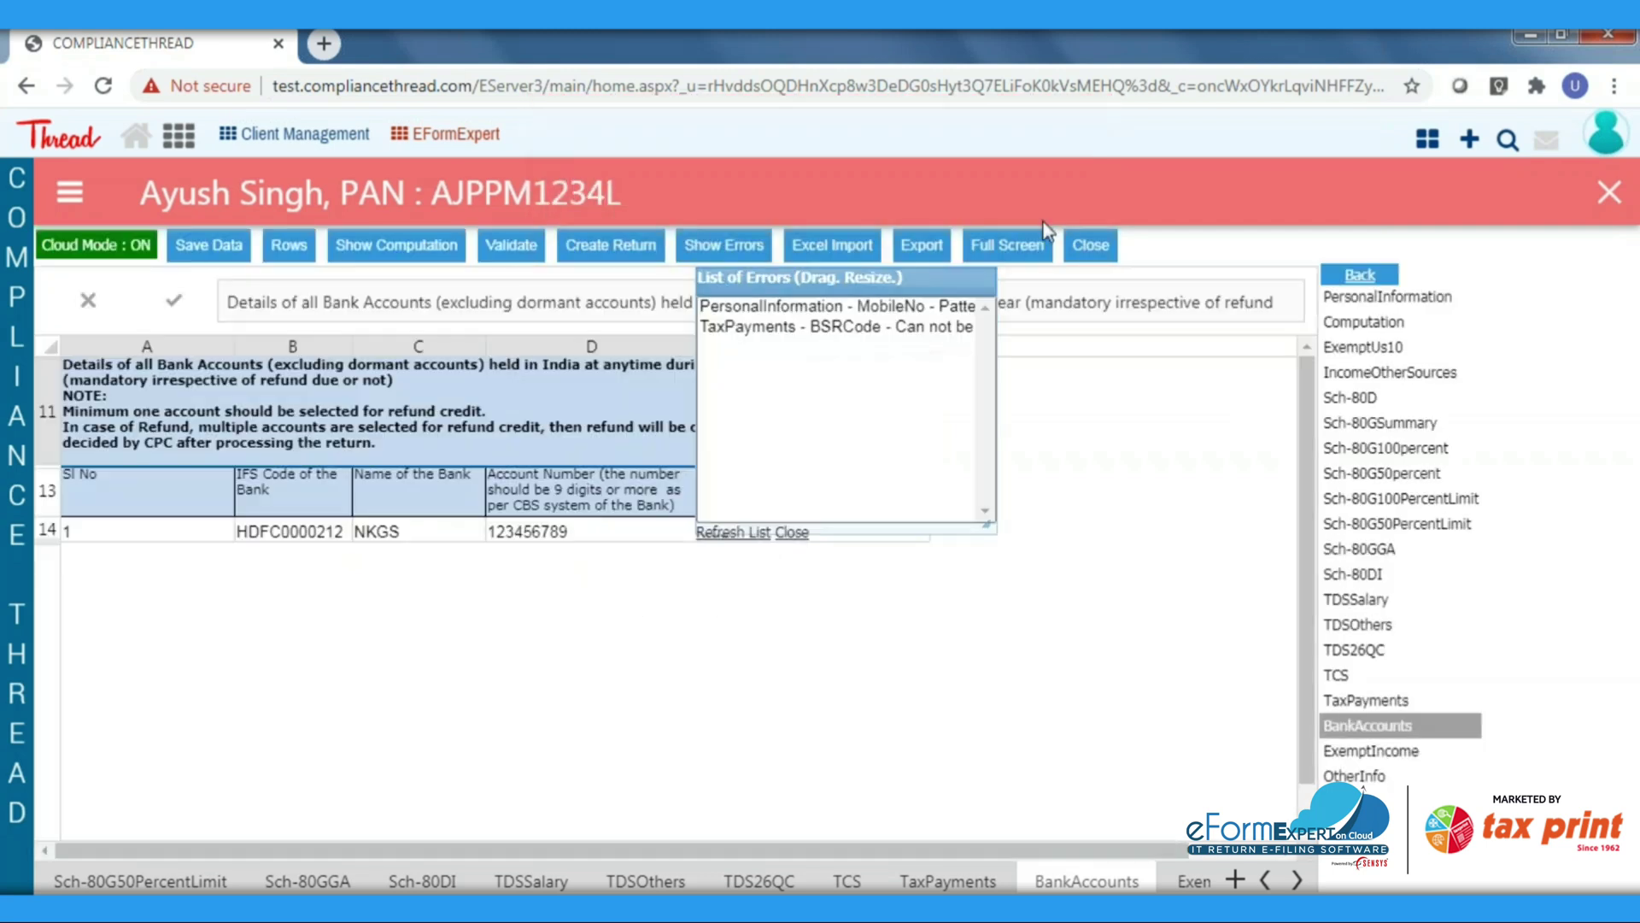
left_click_drag(918, 277, 1171, 559)
left_click(1134, 584)
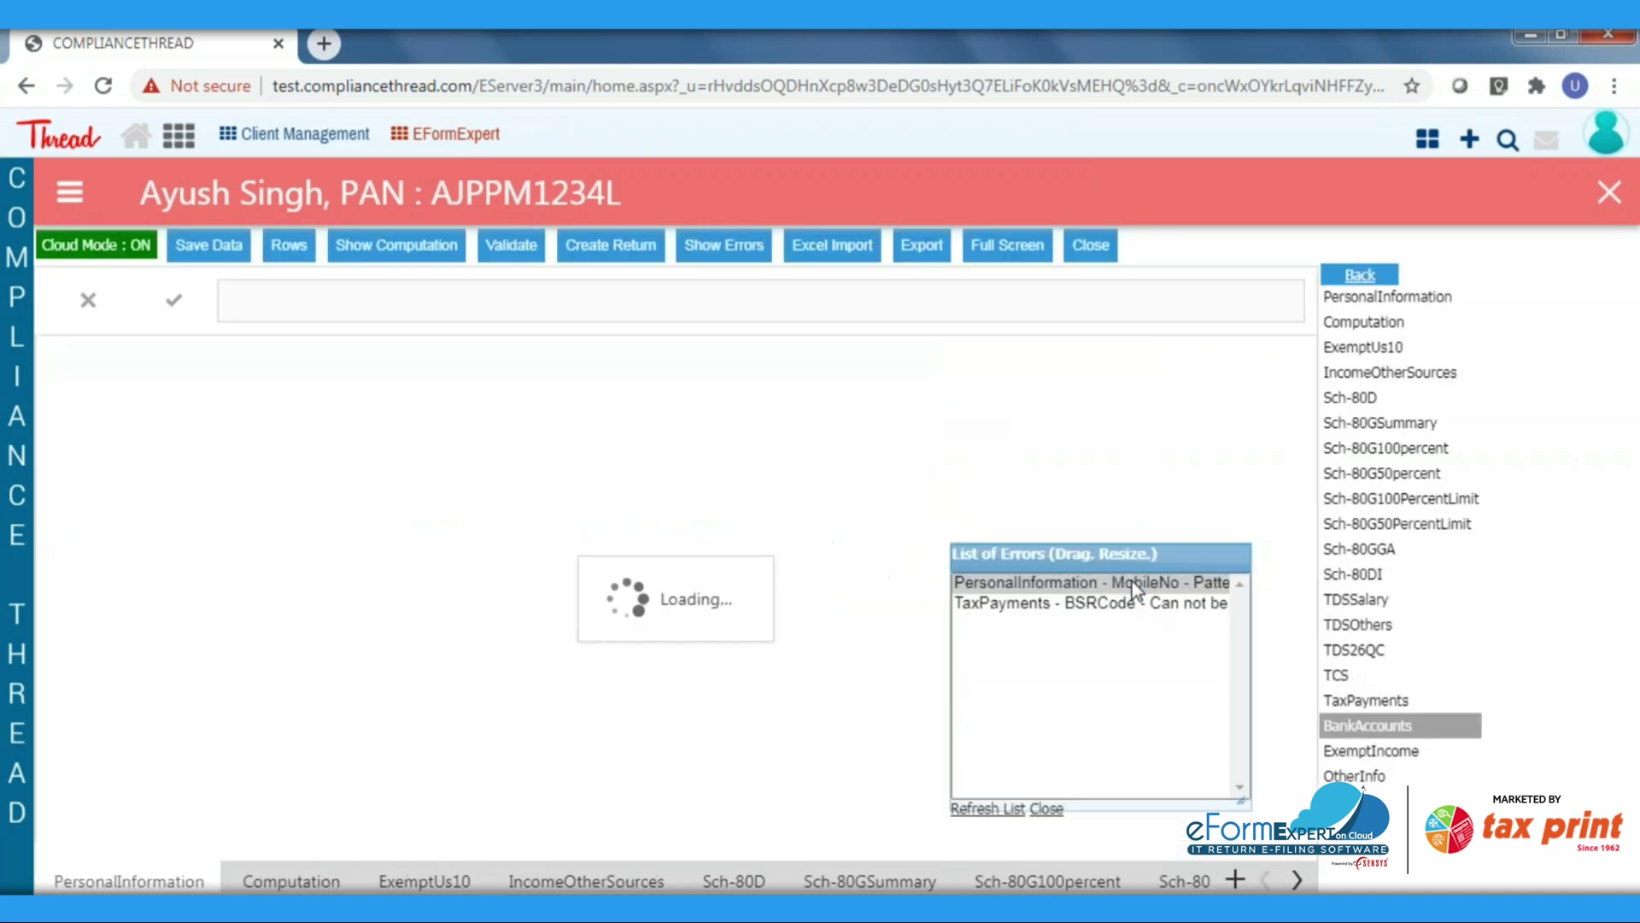
left_click(1133, 602)
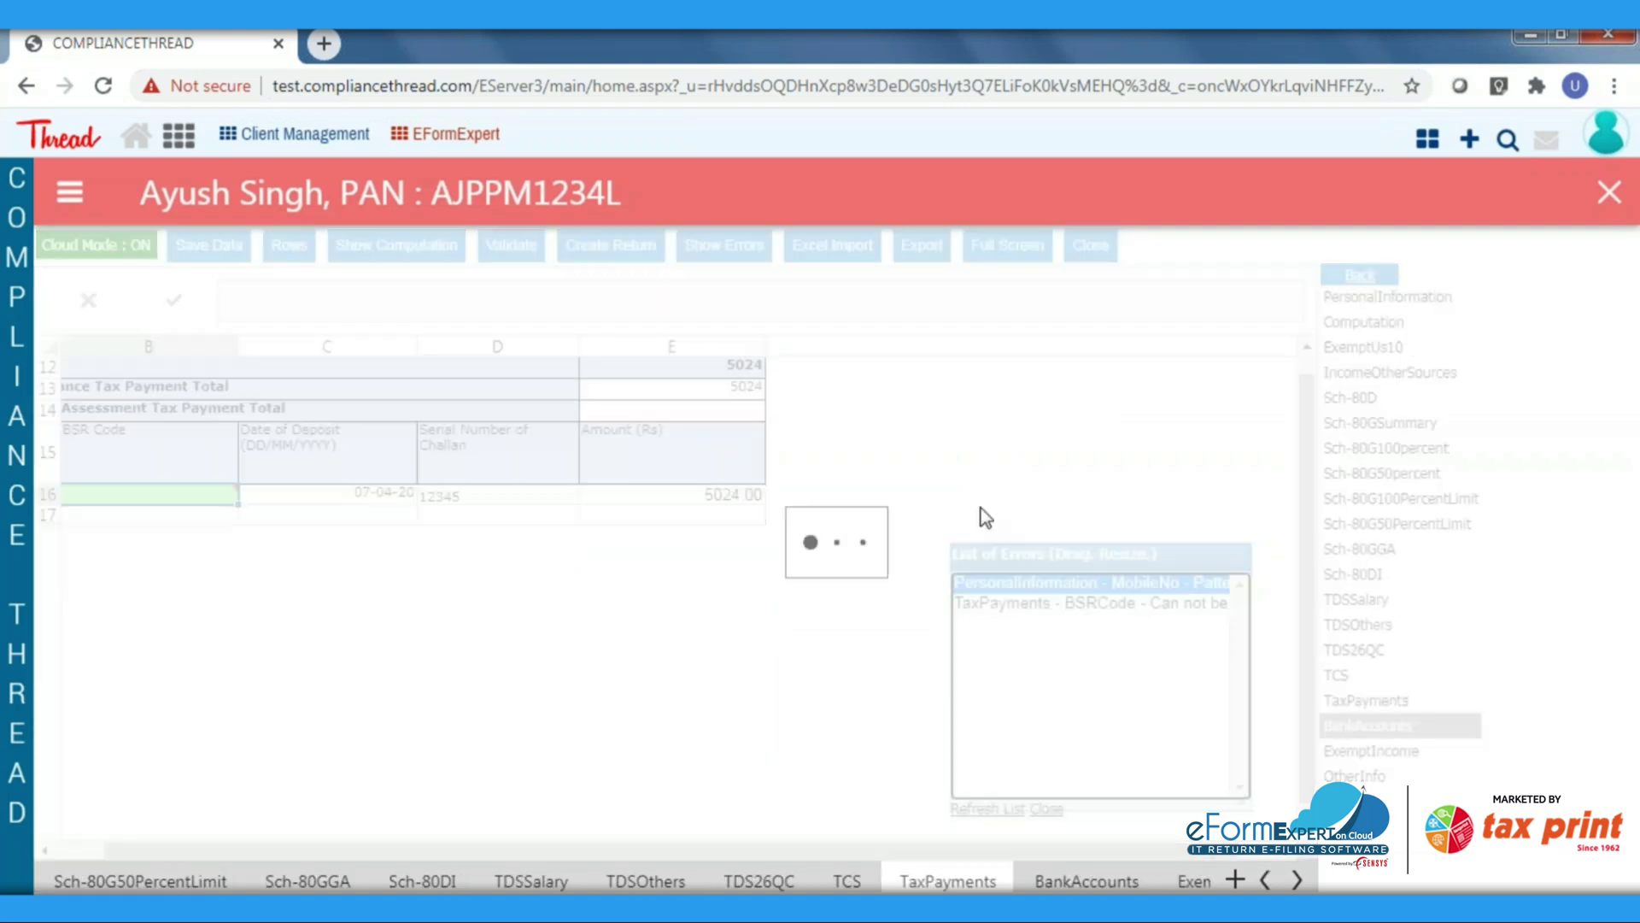
Enter BSR Code 1234567 in TaxPayments cell B16, then save and validate again
left_click(187, 494)
type("12")
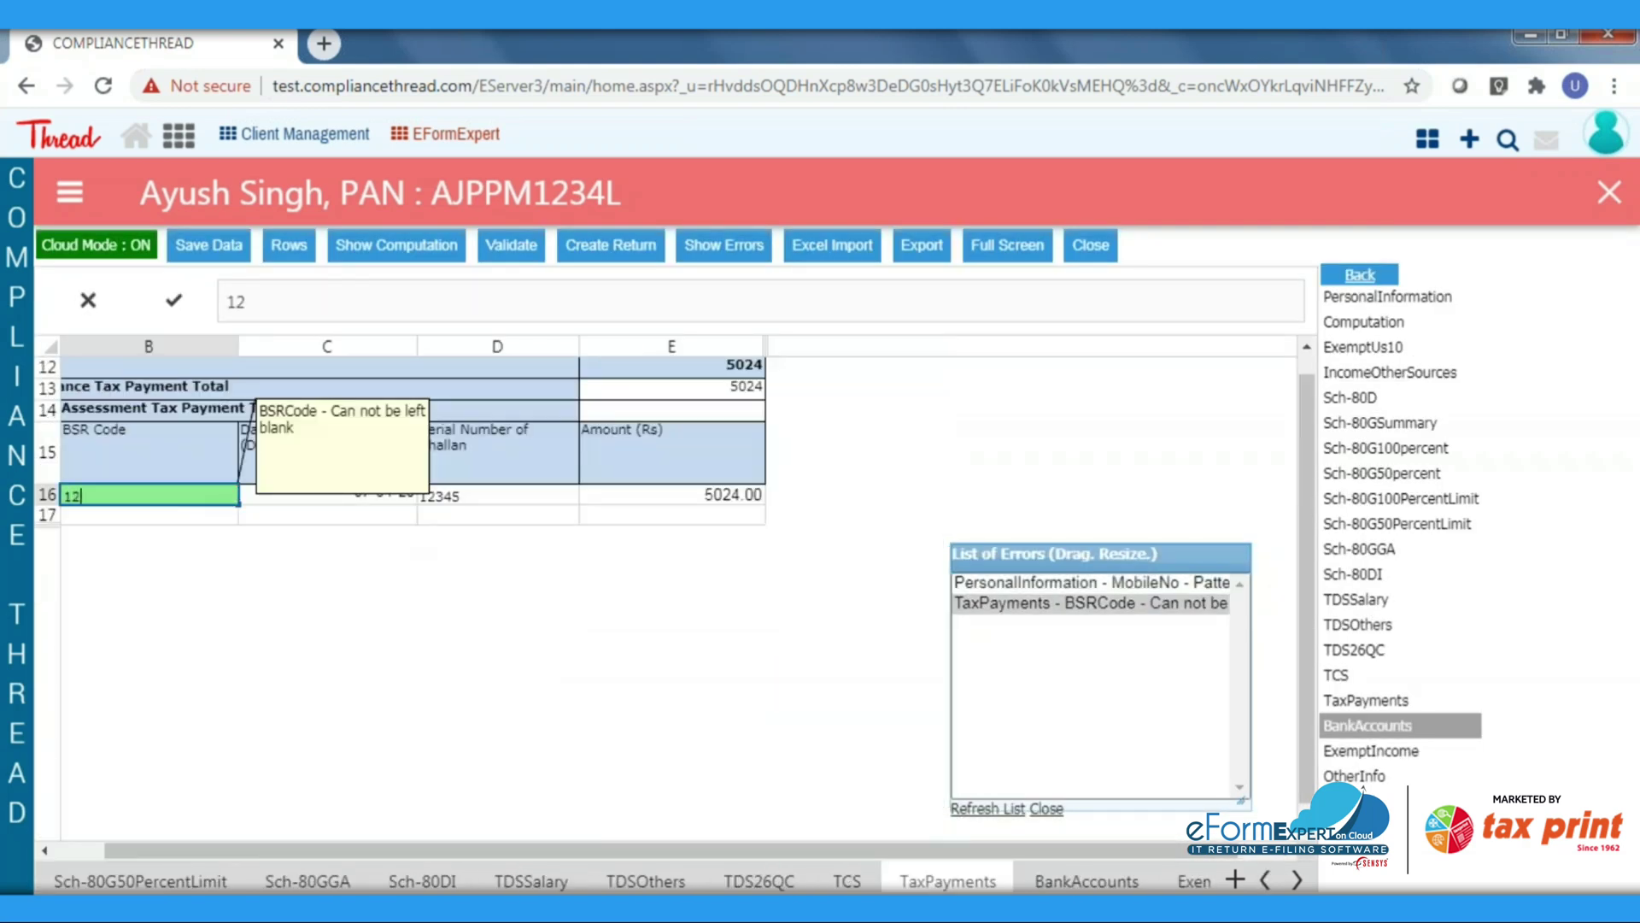
type("34567")
key("Return")
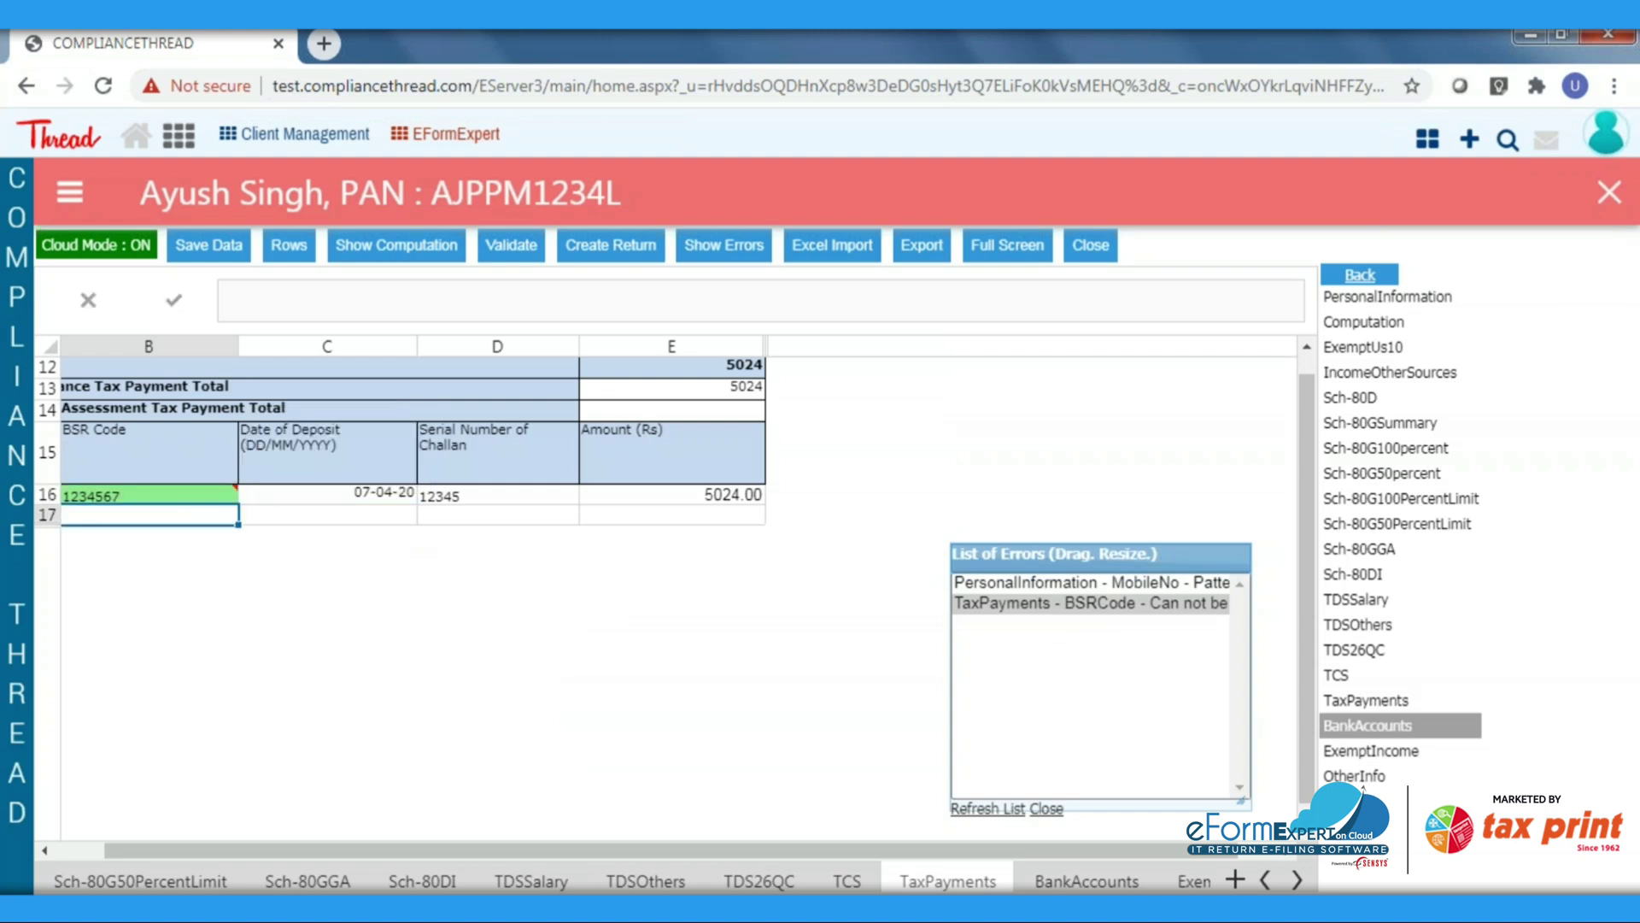
left_click(208, 247)
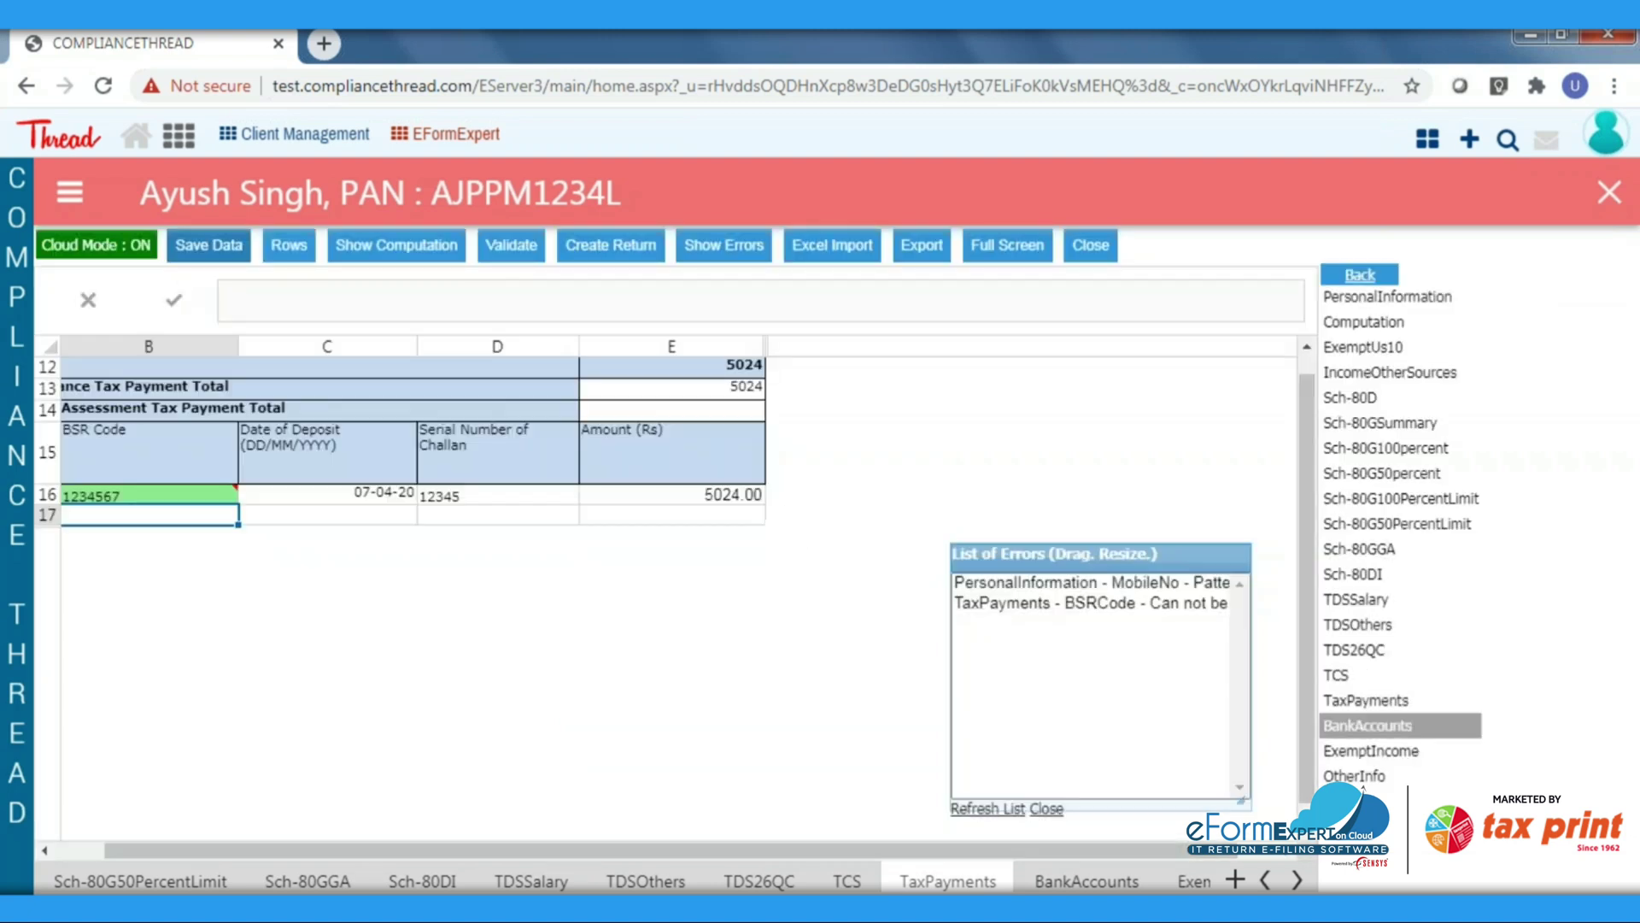
left_click(511, 248)
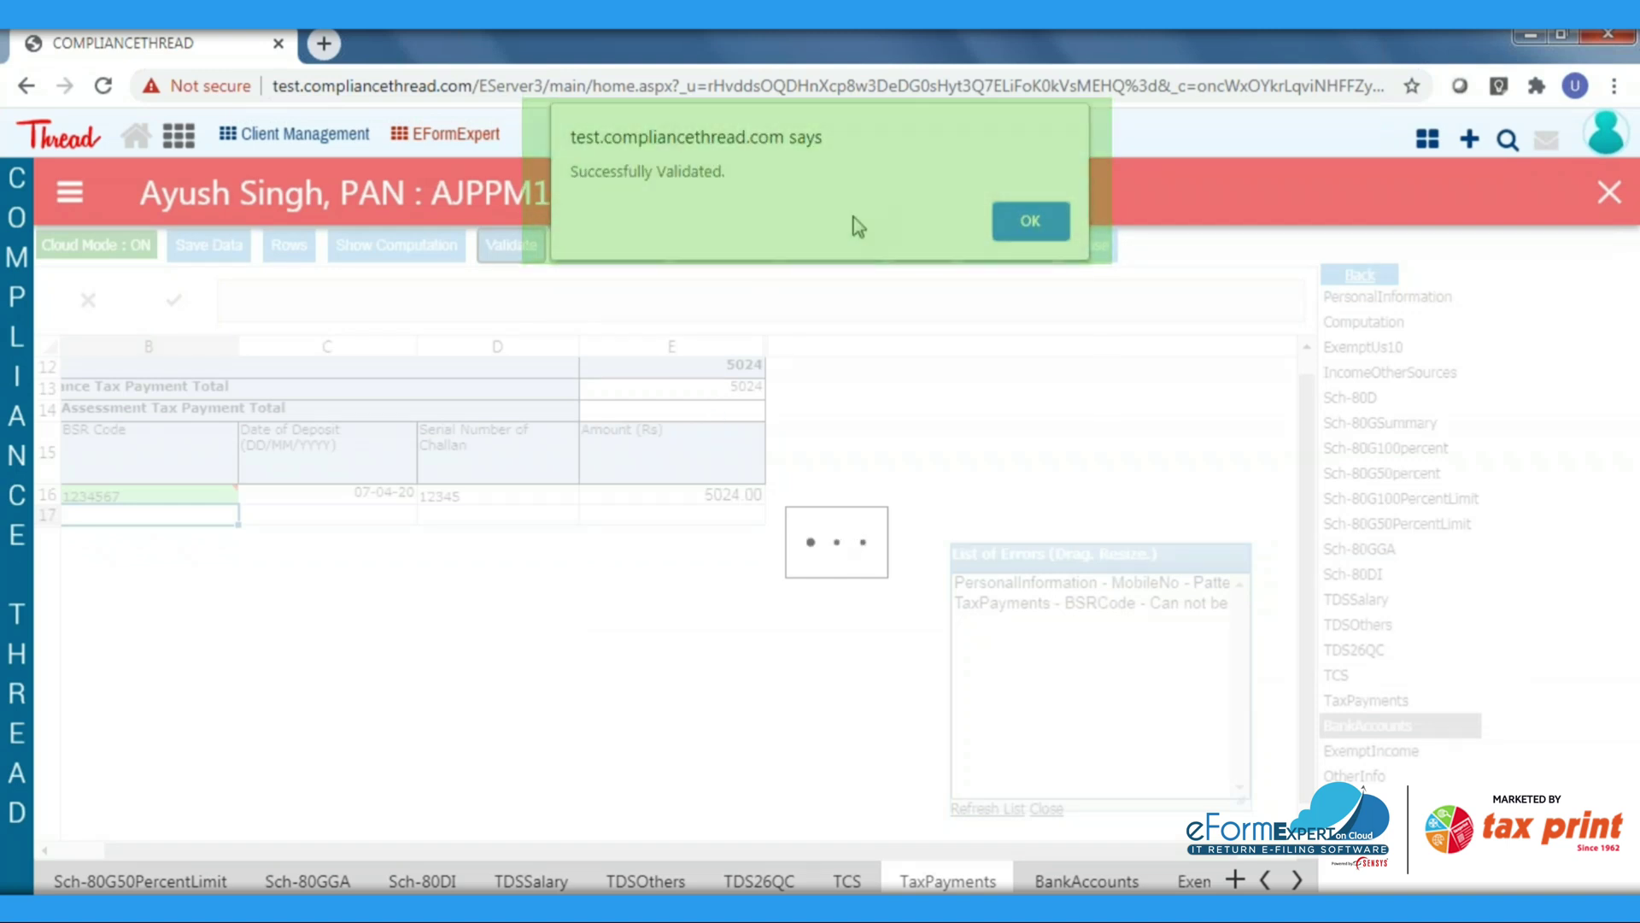
Acknowledge the successful validation, create the ITR-1 XML return, and show it in Downloads
left_click(1030, 221)
left_click(629, 250)
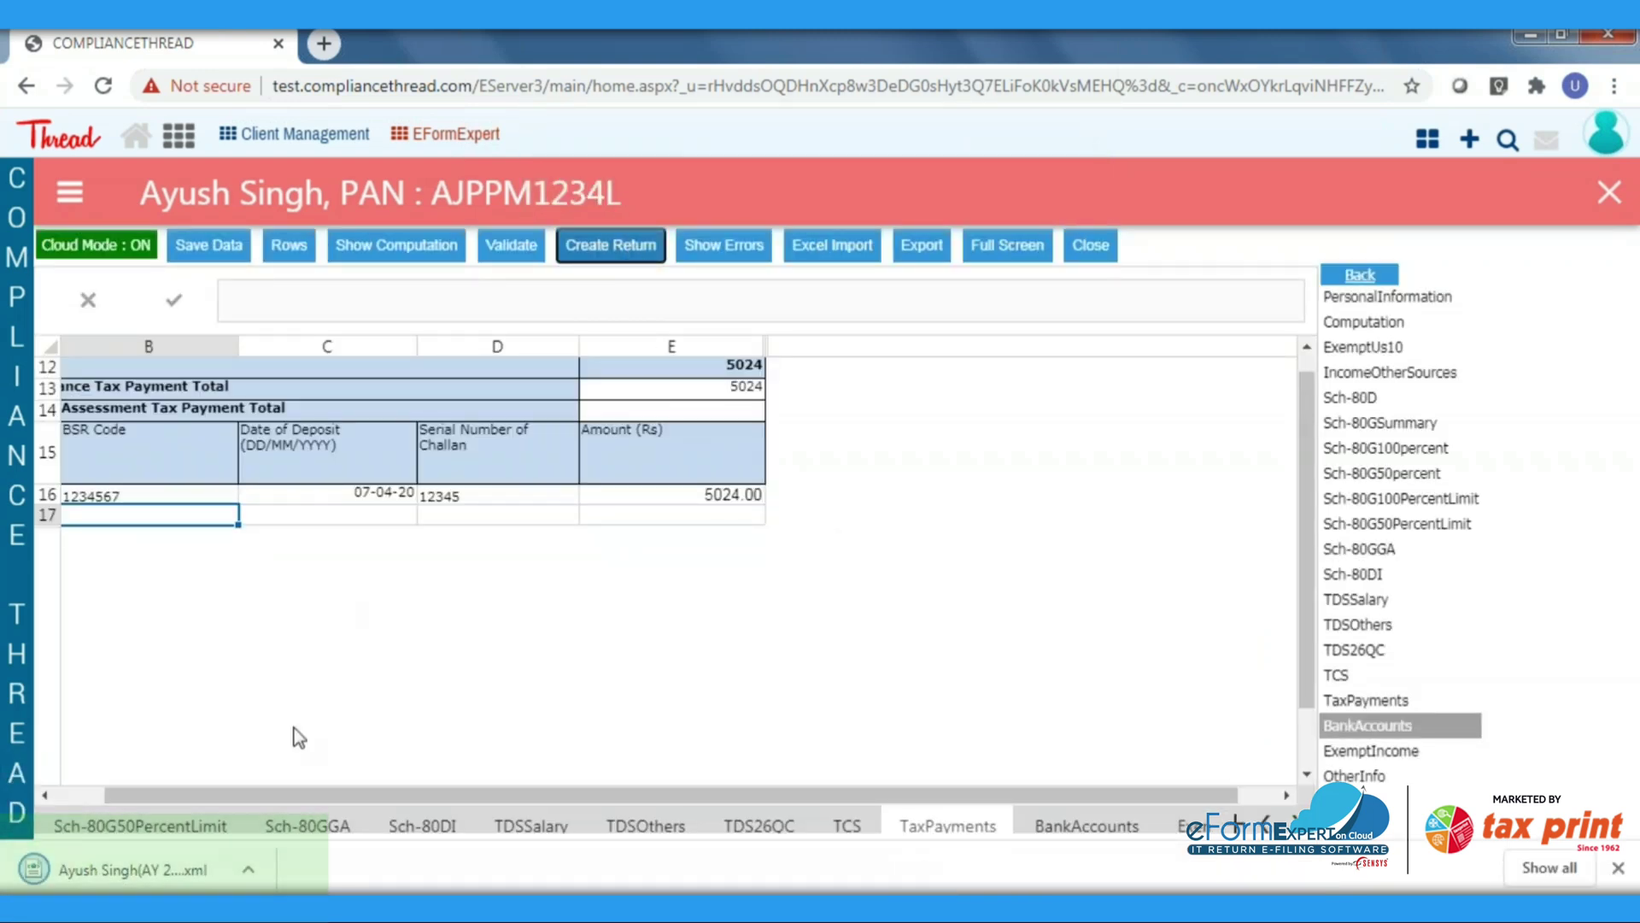
left_click(251, 880)
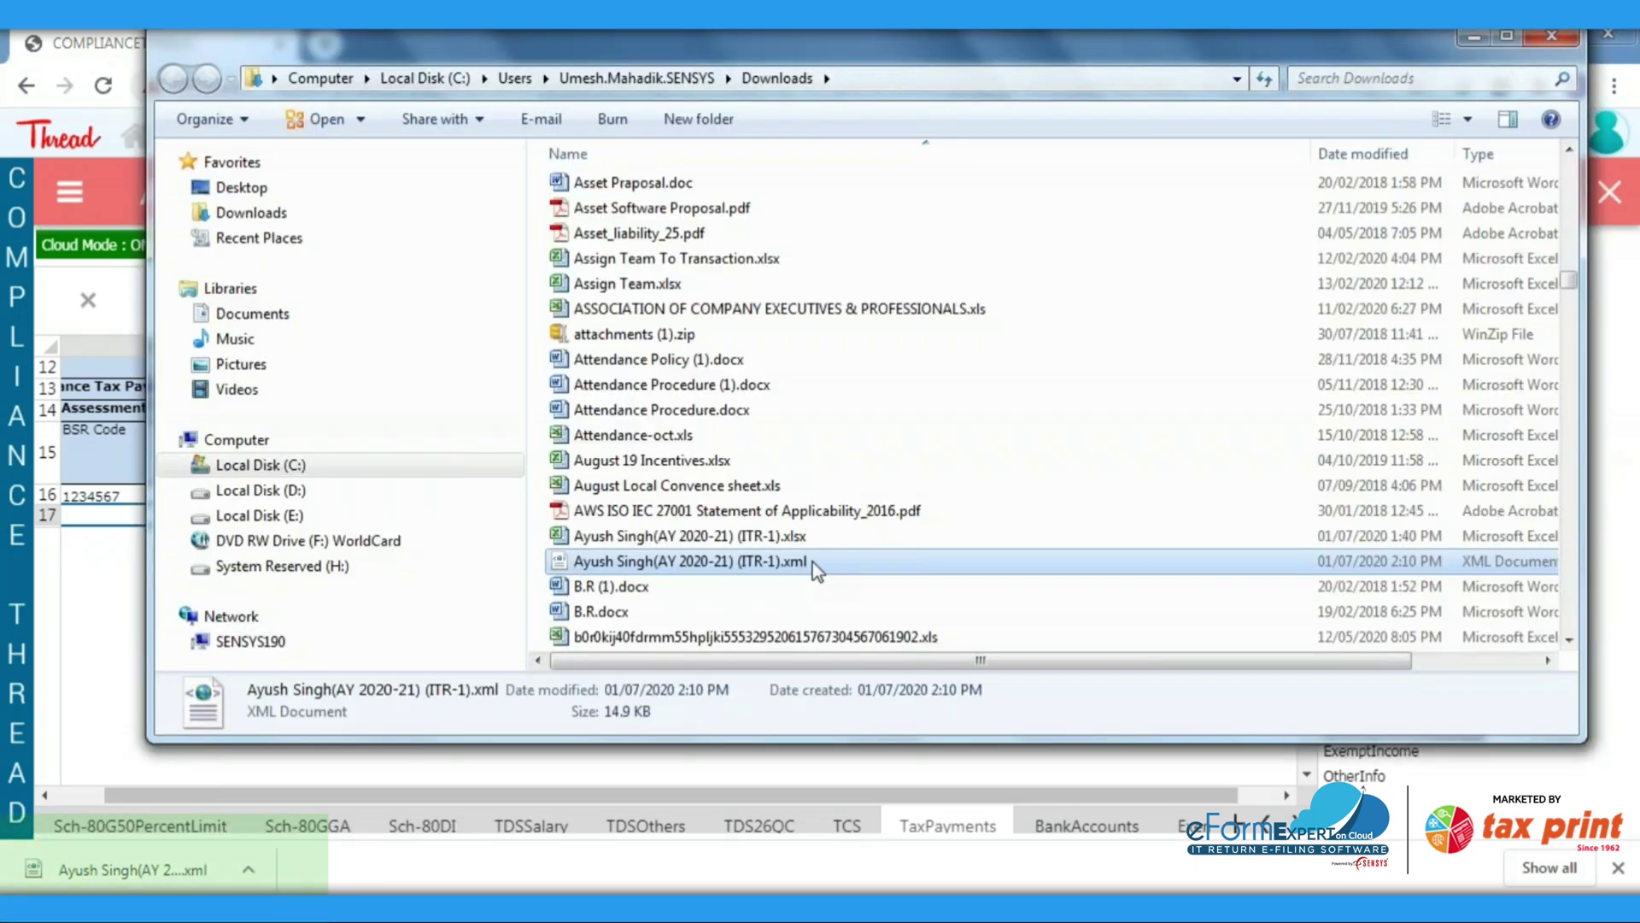
Open the downloaded ITR-1 XML in Internet Explorer and scroll through its contents
double_click(813, 561)
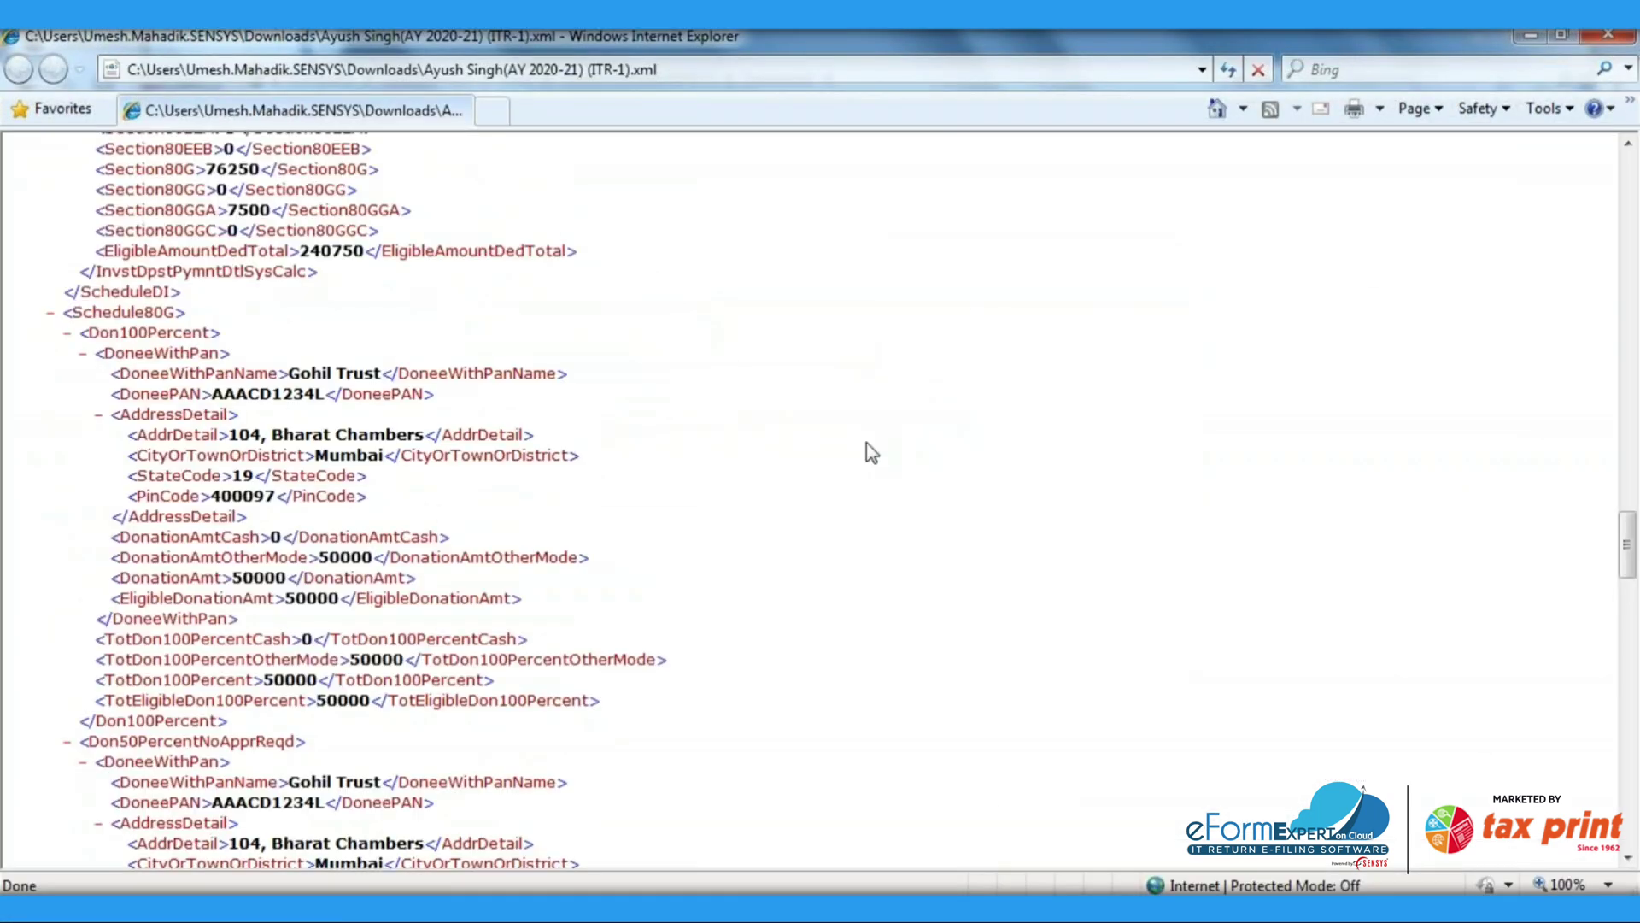
scroll(860, 442, "up", 3)
scroll(864, 449, "down", 10)
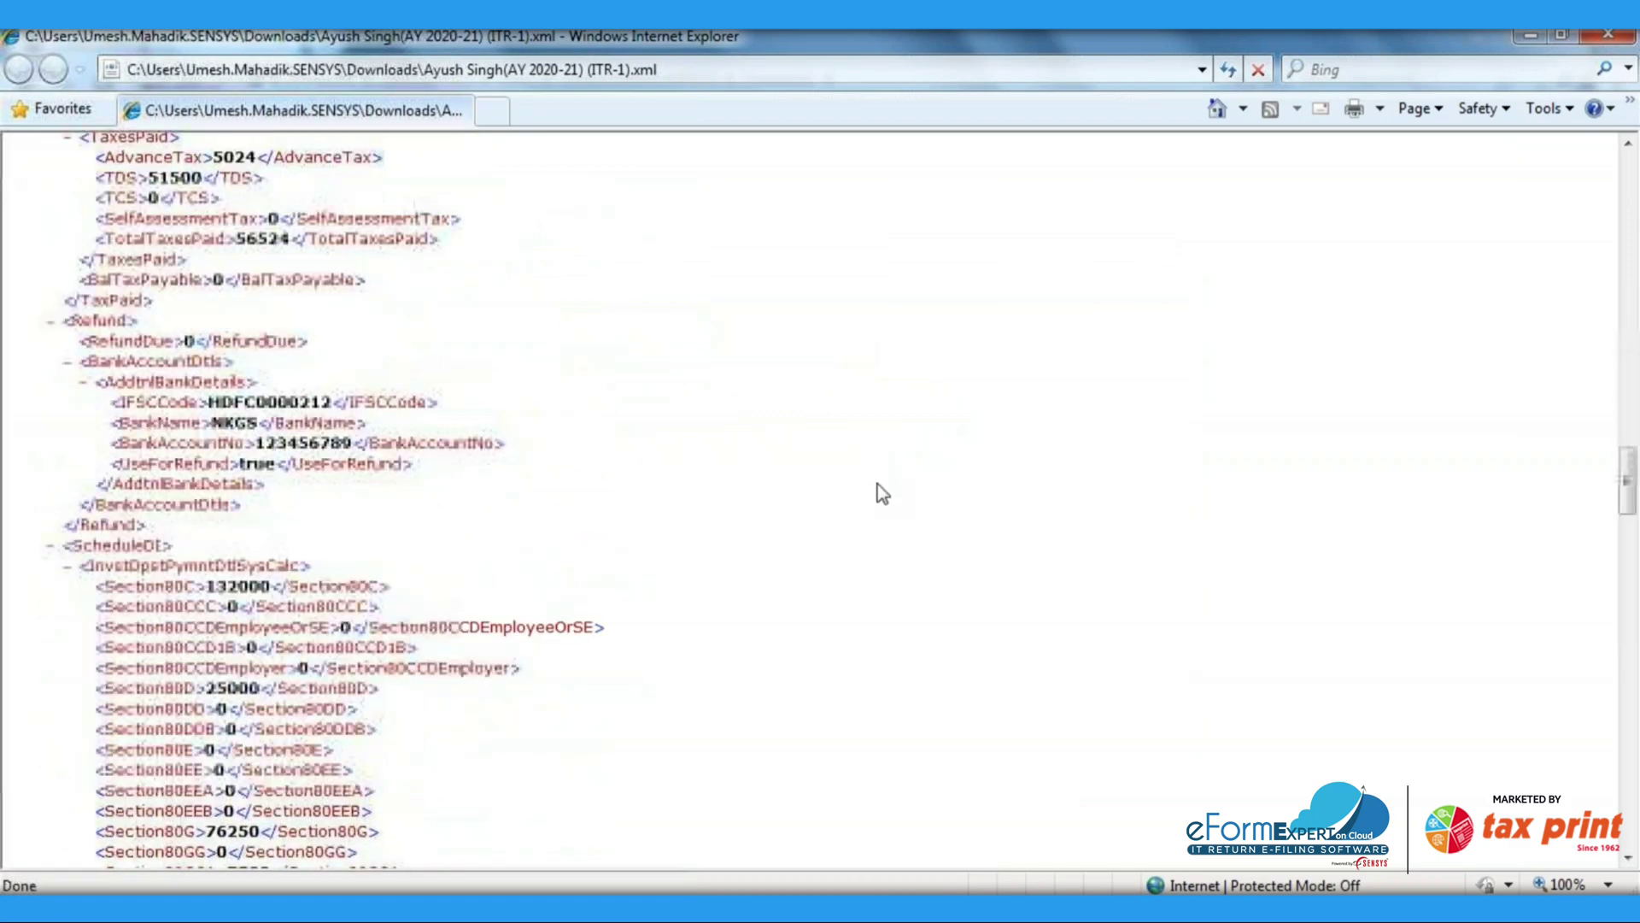
scroll(879, 493, "up", 20)
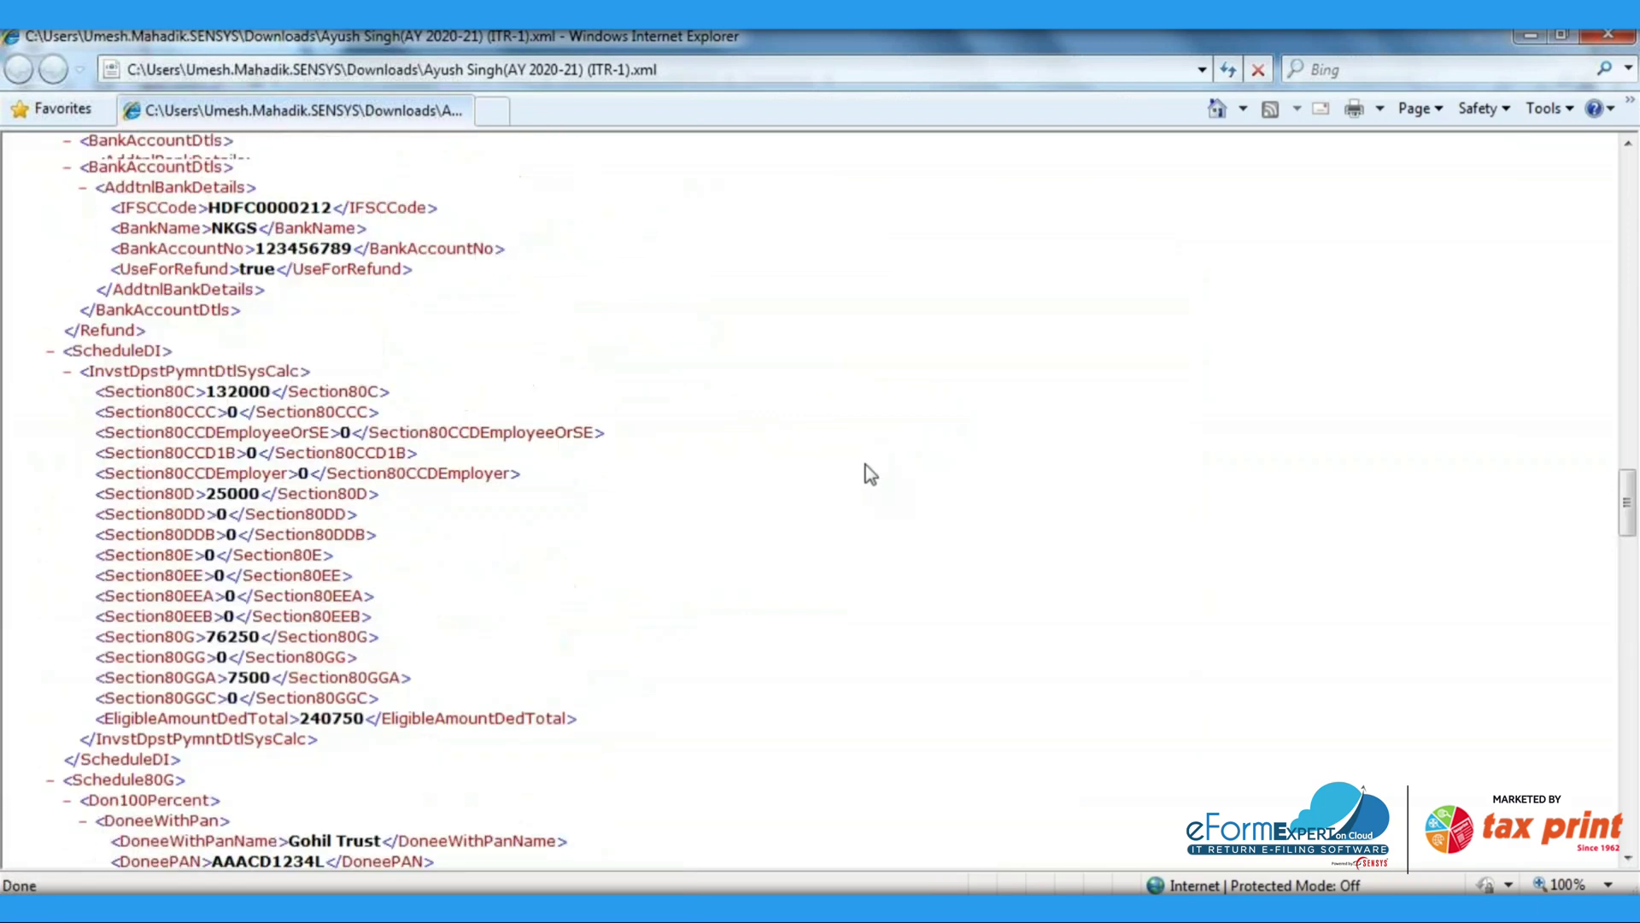